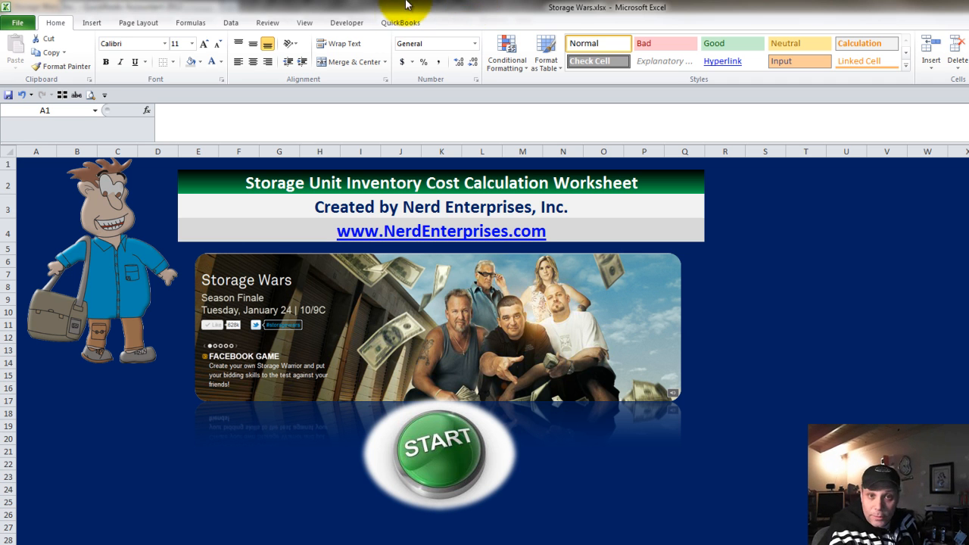
# Open the inventory calculation sheet and enter 01/18/12 as the purchase date and Burbank, CA as the unit location
pyautogui.click(438, 450)
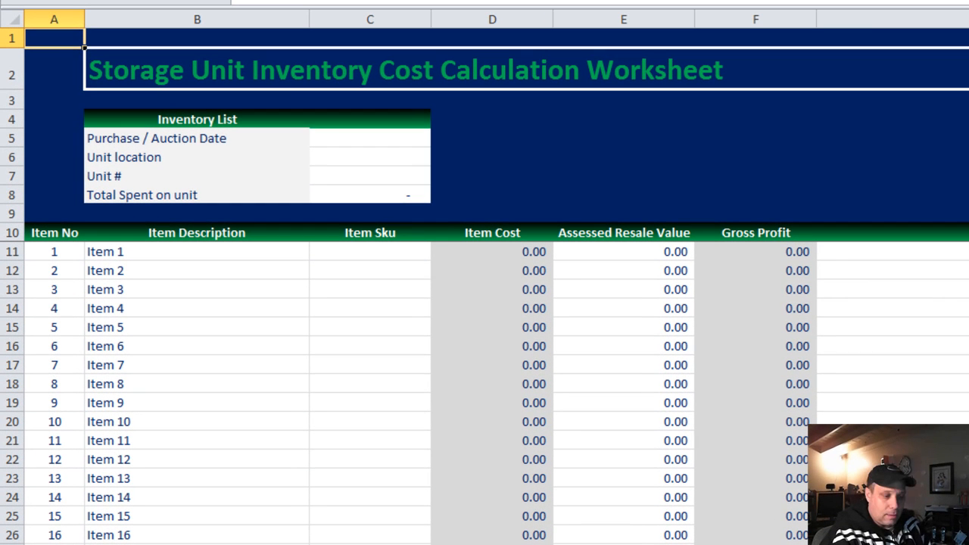
pyautogui.click(335, 141)
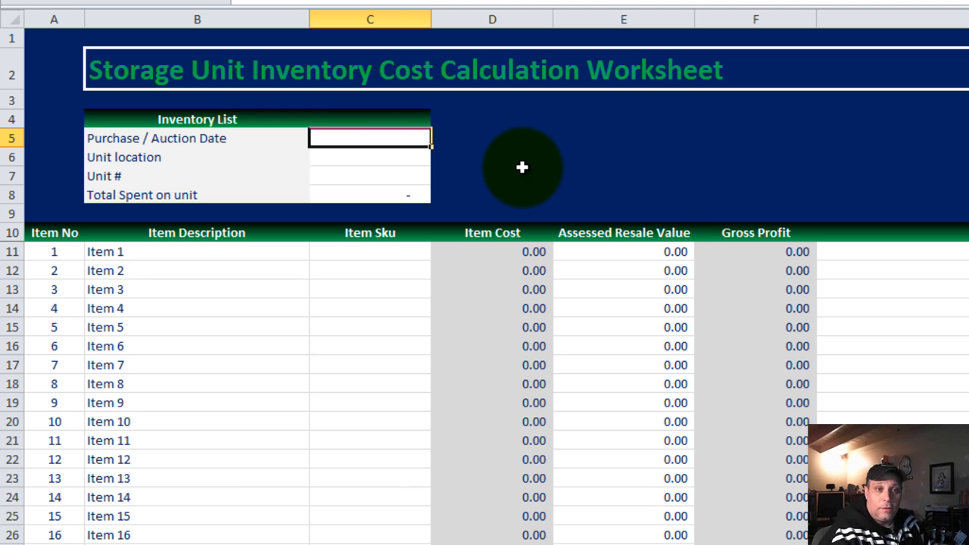
pyautogui.write('01/18/12')
pyautogui.press('Return')
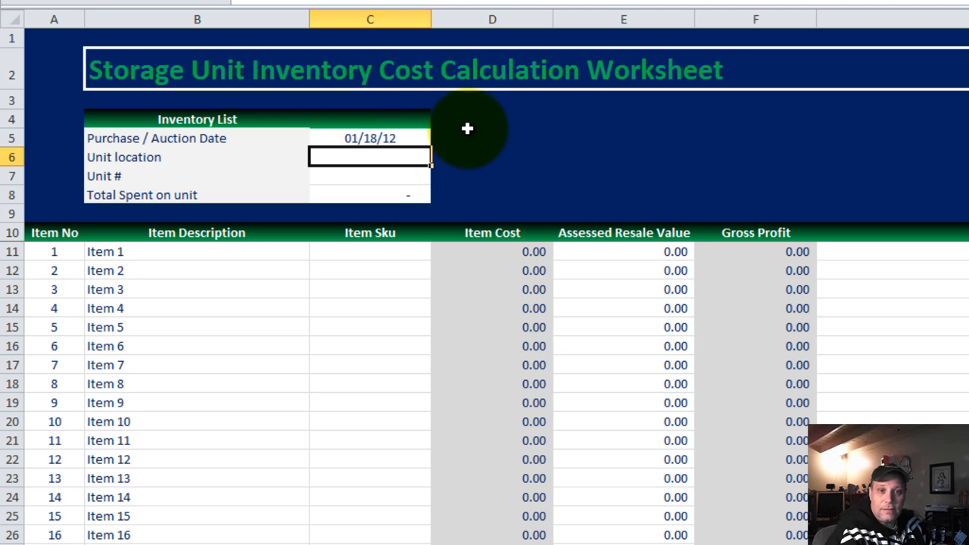
pyautogui.write('Burbank, CA')
pyautogui.press('Return')
# Set the unit number to 55 and the total spent on the unit to 500
pyautogui.write('55')
pyautogui.press('Return')
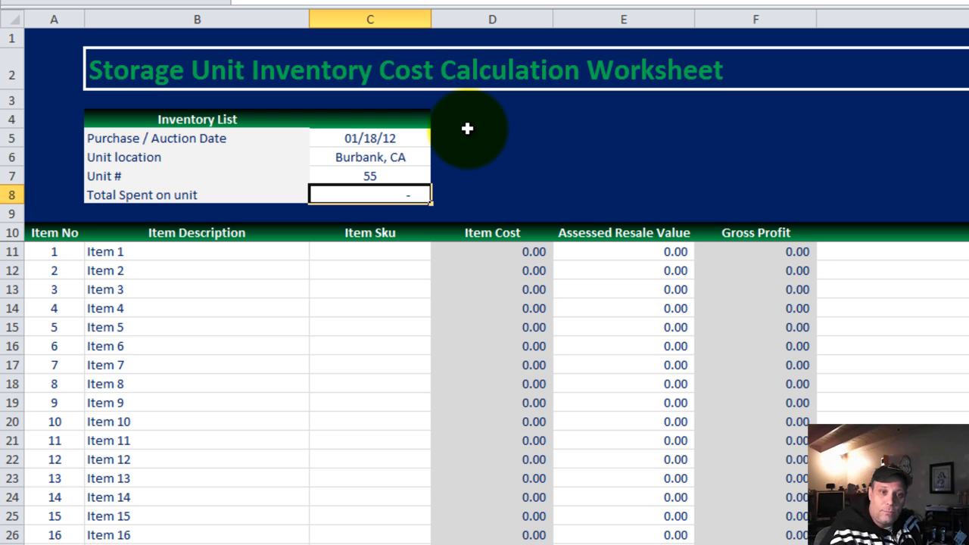
pyautogui.write('500')
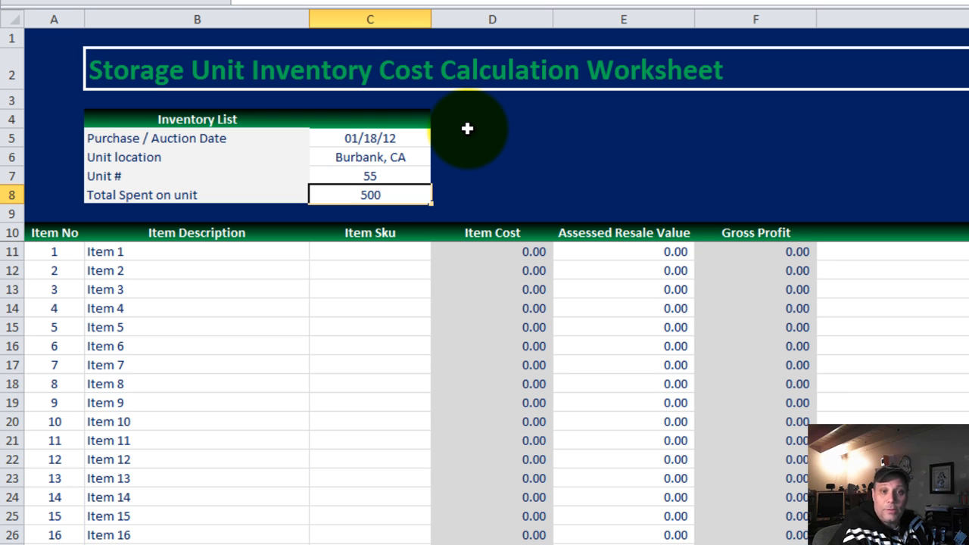
pyautogui.press('Return')
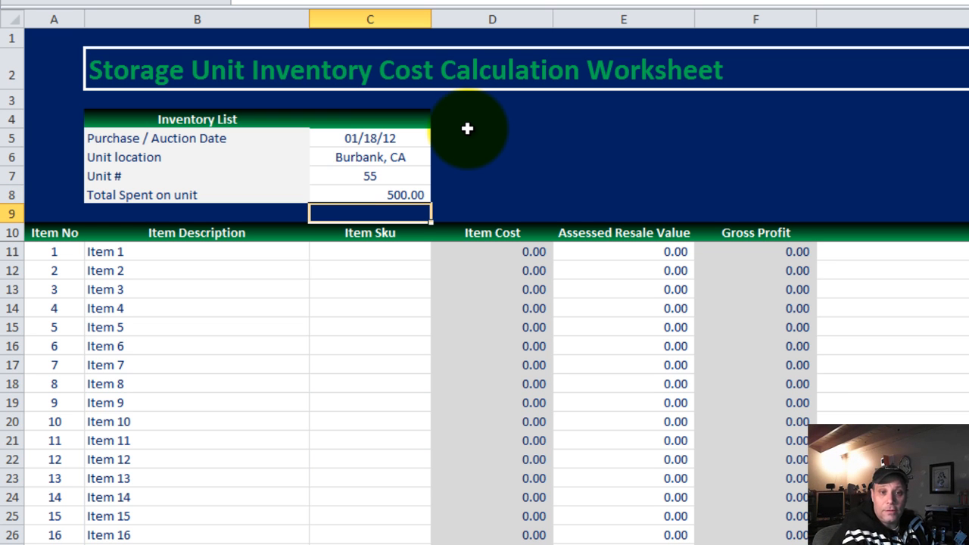
# Insert four blank rows between Item 10 and Item 11 in the inventory list
pyautogui.press('Down')
pyautogui.press('Down')
pyautogui.press('Left')
pyautogui.press('Down')
pyautogui.press('Up')
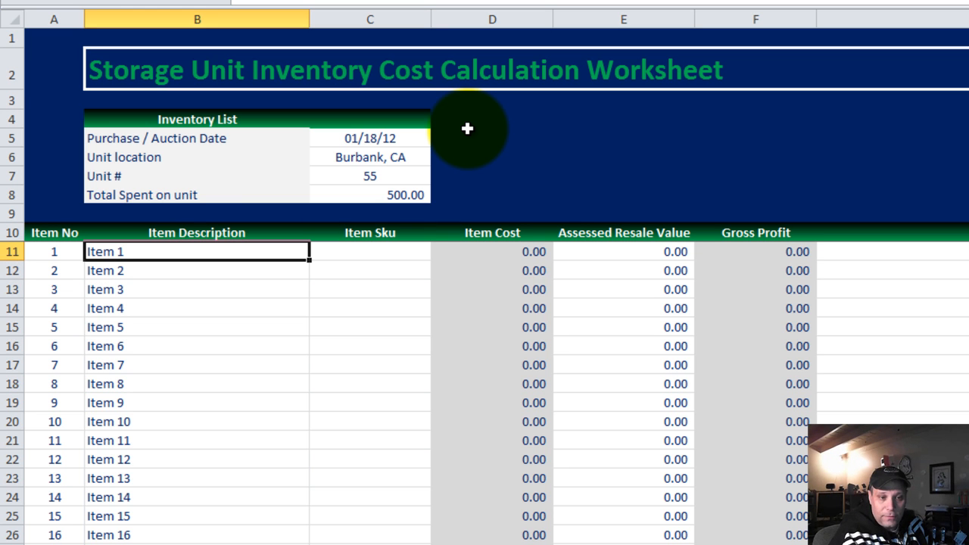
pyautogui.press('Down')
pyautogui.press('Down')
pyautogui.press('Down')
pyautogui.press('Down')
pyautogui.press('Down')
pyautogui.press('Down')
pyautogui.press('Down')
pyautogui.press('Down')
pyautogui.press('Down')
pyautogui.press('Down')
pyautogui.press('Down')
pyautogui.press('Down')
pyautogui.press('Down')
pyautogui.press('Down')
pyautogui.press('Down')
pyautogui.press('Up')
pyautogui.press('Up')
pyautogui.press('Up')
pyautogui.press('Up')
pyautogui.press('Up')
pyautogui.hotkey('shift', 'space')
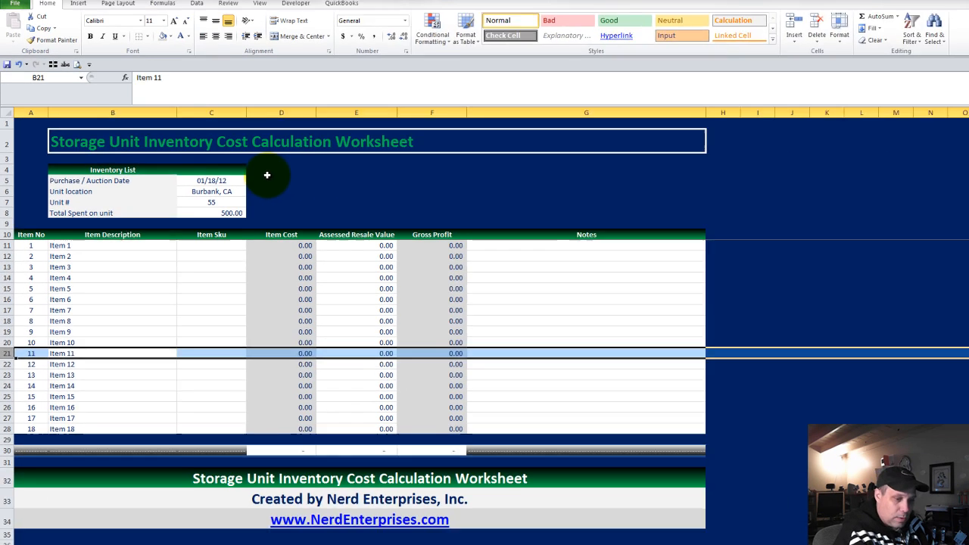
pyautogui.hotkey('ctrl', '+')
pyautogui.hotkey('ctrl', '+')
pyautogui.hotkey('ctrl', '+')
# Copy the item number formula from A20 down through the last item row to number the inserted rows
pyautogui.press('Up')
pyautogui.press('Left')
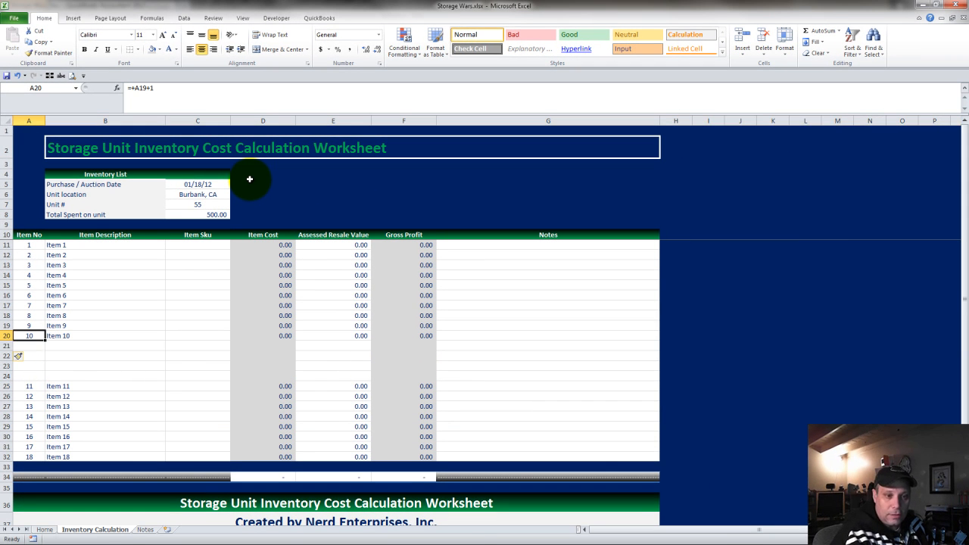
pyautogui.hotkey('ctrl', 'c')
pyautogui.hotkey('ctrl', 'shift', 'Down')
pyautogui.hotkey('ctrl', 'shift', 'Down')
pyautogui.press('Return')
pyautogui.press('Escape')
# Copy Item 10's cost, assessed resale value and gross profit cells (D20:F20) down through the inserted rows to row 25
pyautogui.press('Right')
pyautogui.press('Right')
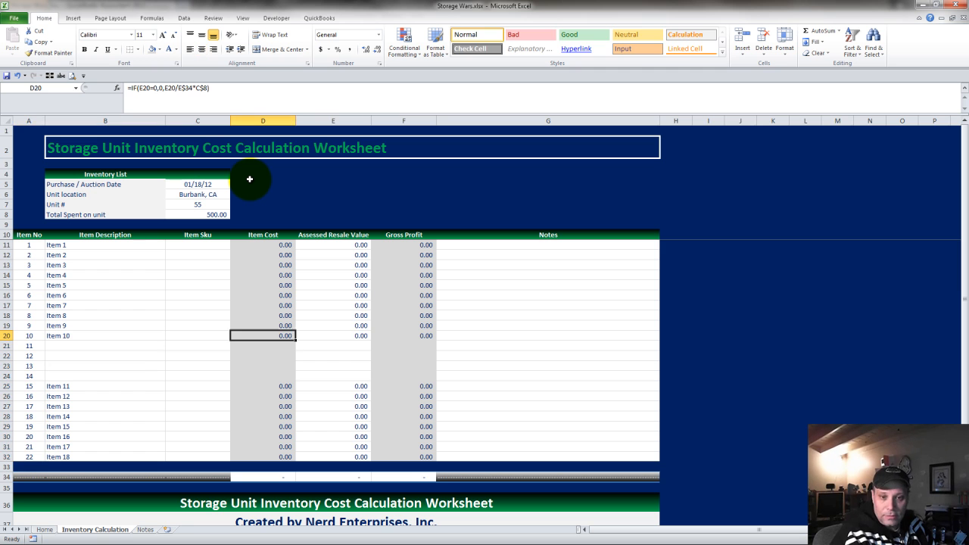
pyautogui.press('Right')
pyautogui.hotkey('shift', 'Right')
pyautogui.hotkey('shift', 'Right')
pyautogui.hotkey('ctrl', 'c')
pyautogui.hotkey('ctrl', 'shift', 'Down')
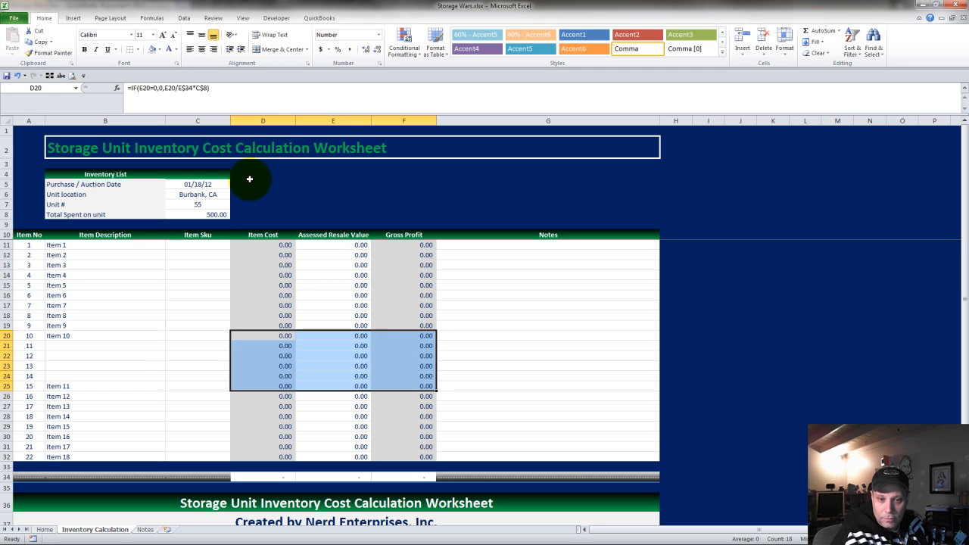
pyautogui.press('Return')
# Fill the item descriptions from Item 10 down to Item 22 as a continuous series
pyautogui.press('Left')
pyautogui.press('Left')
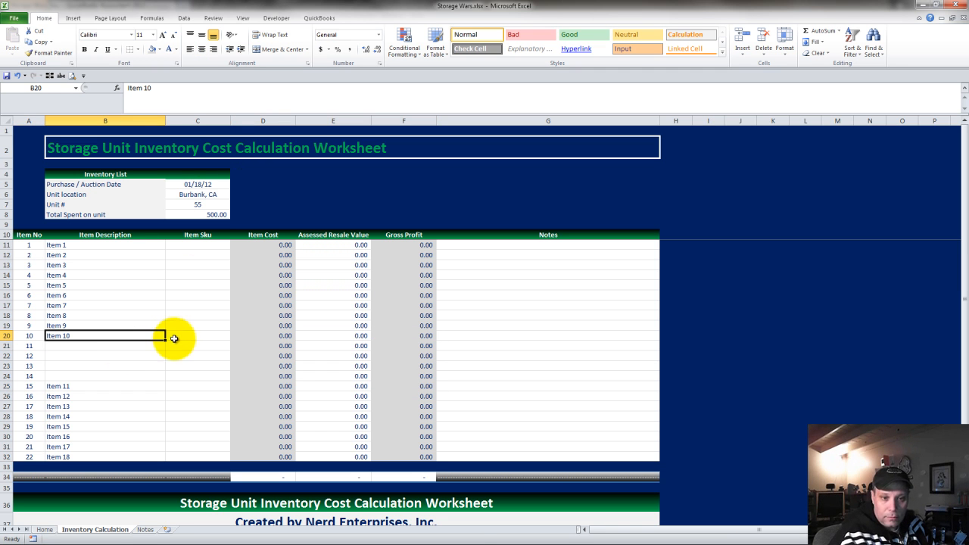
pyautogui.moveTo(165, 341); pyautogui.dragTo(159, 457)
pyautogui.click(76, 247)
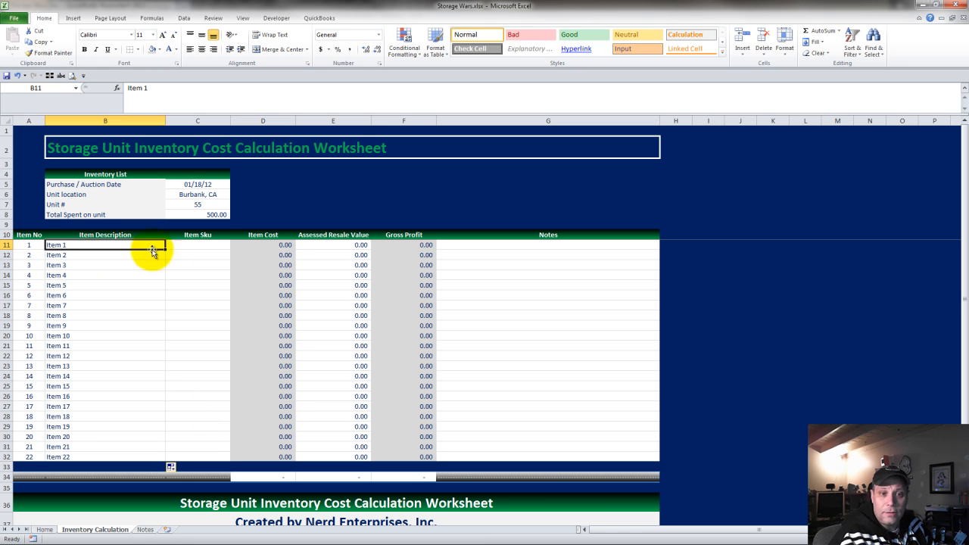
pyautogui.click(218, 245)
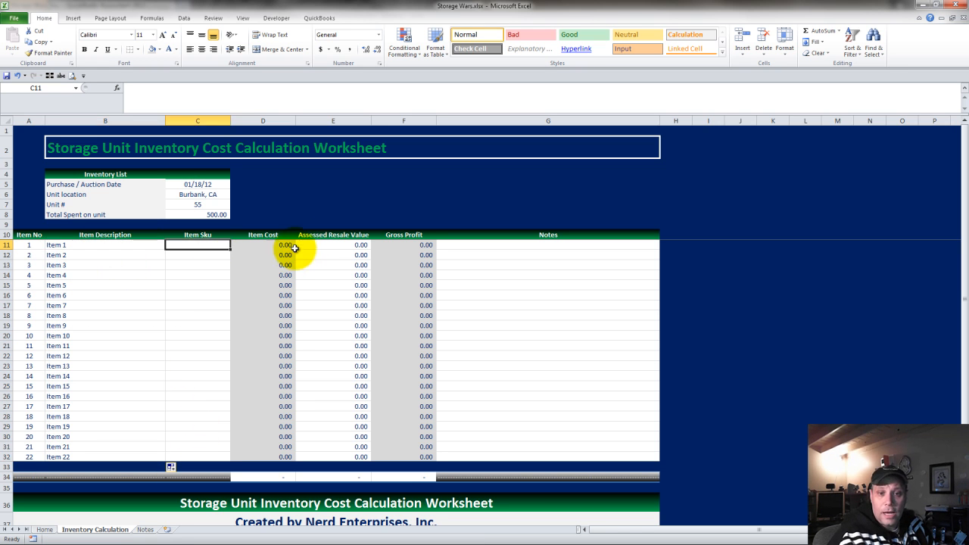
pyautogui.moveTo(281, 244); pyautogui.dragTo(281, 281)
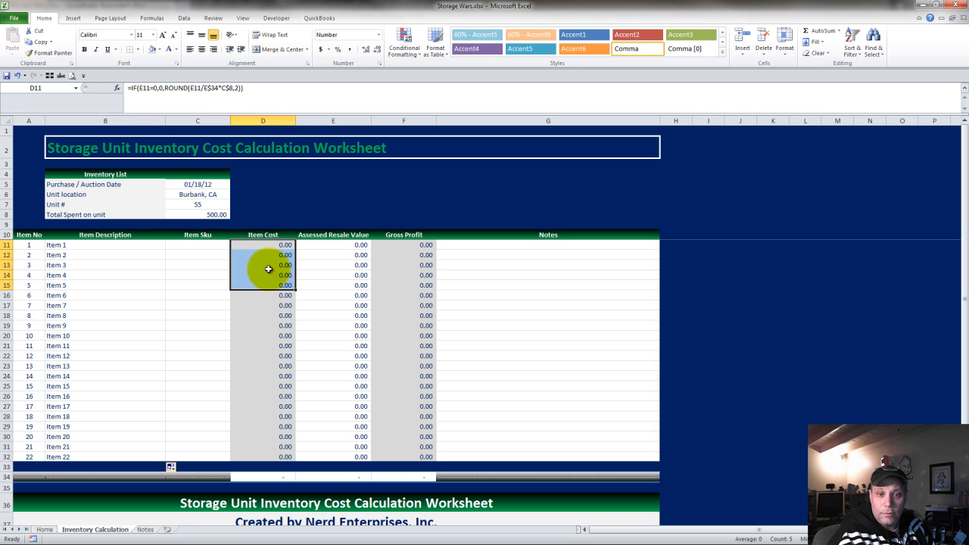
pyautogui.click(354, 244)
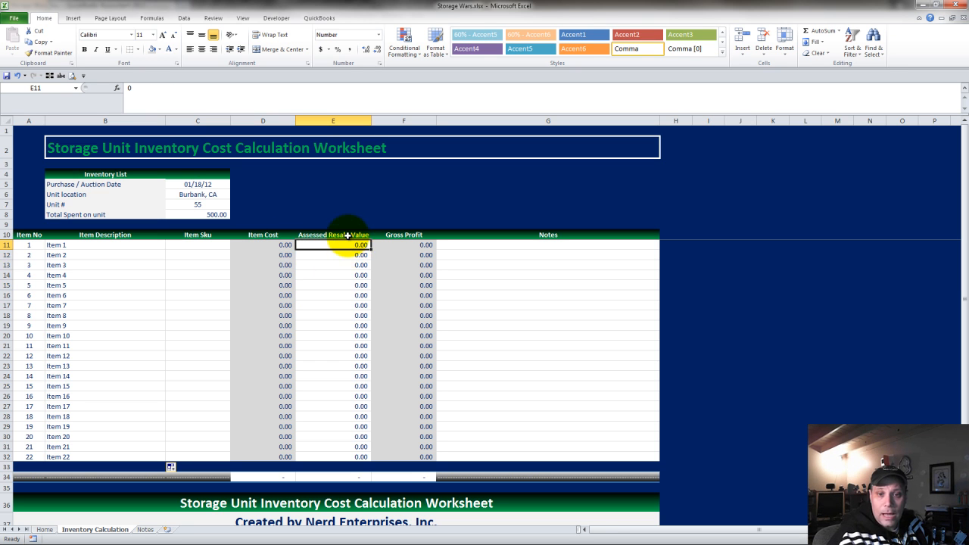
pyautogui.click(213, 215)
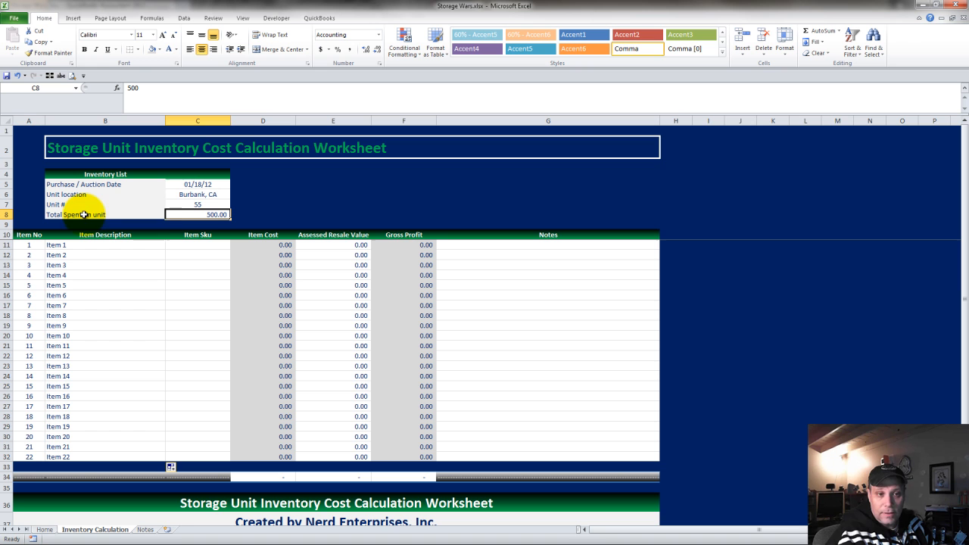
# Enter assessed resale values of 150 for Item 1 and 200 for Item 2
pyautogui.click(328, 244)
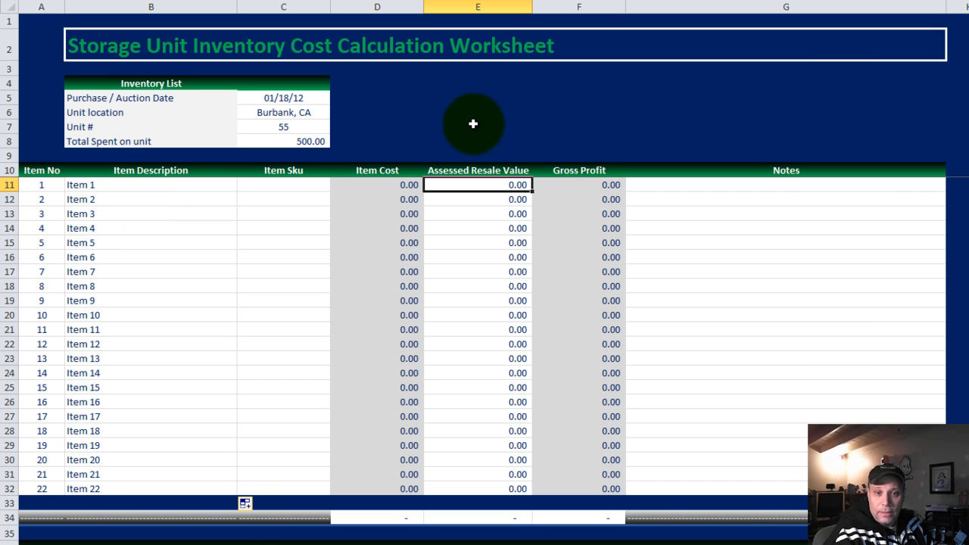
pyautogui.write('150')
pyautogui.press('Return')
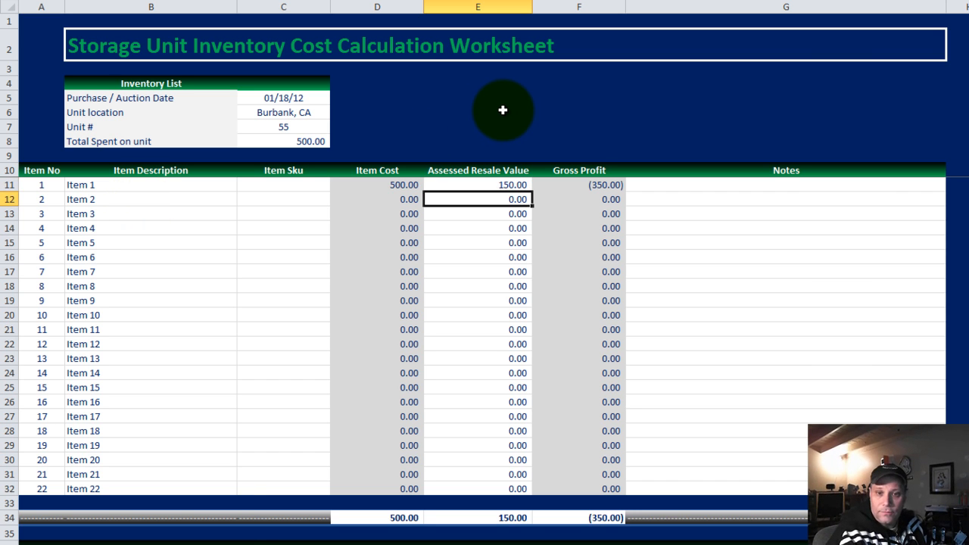
pyautogui.click(378, 184)
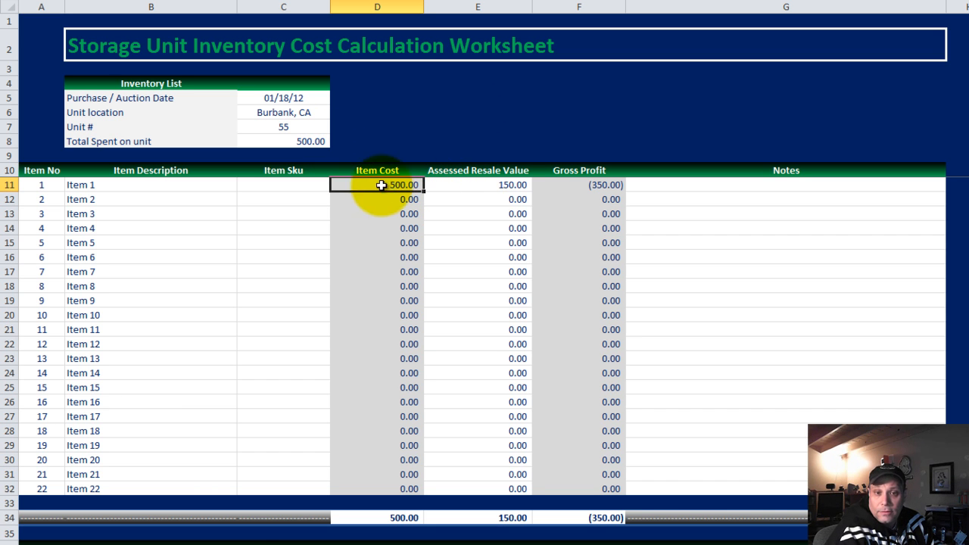
pyautogui.click(501, 199)
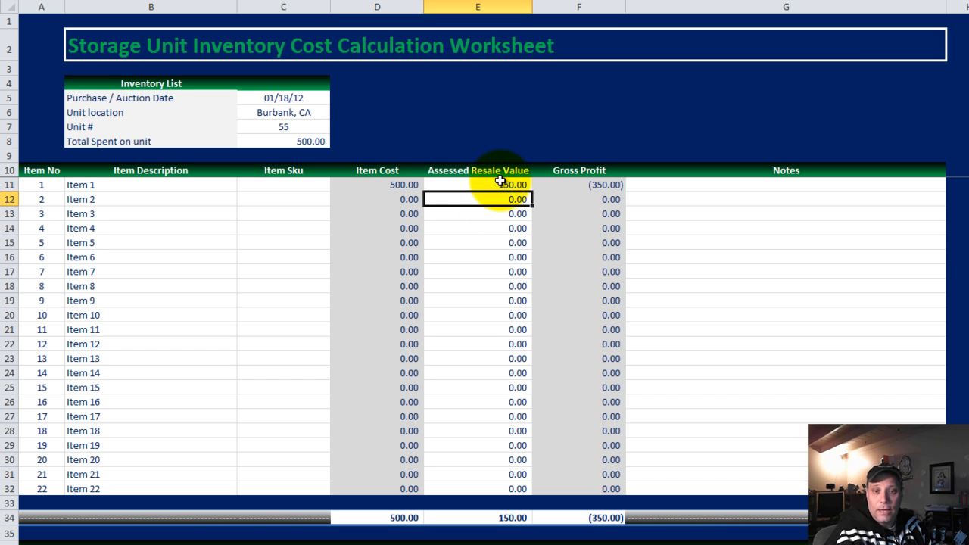
pyautogui.write('200')
pyautogui.press('Return')
pyautogui.press('Up')
pyautogui.press('Up')
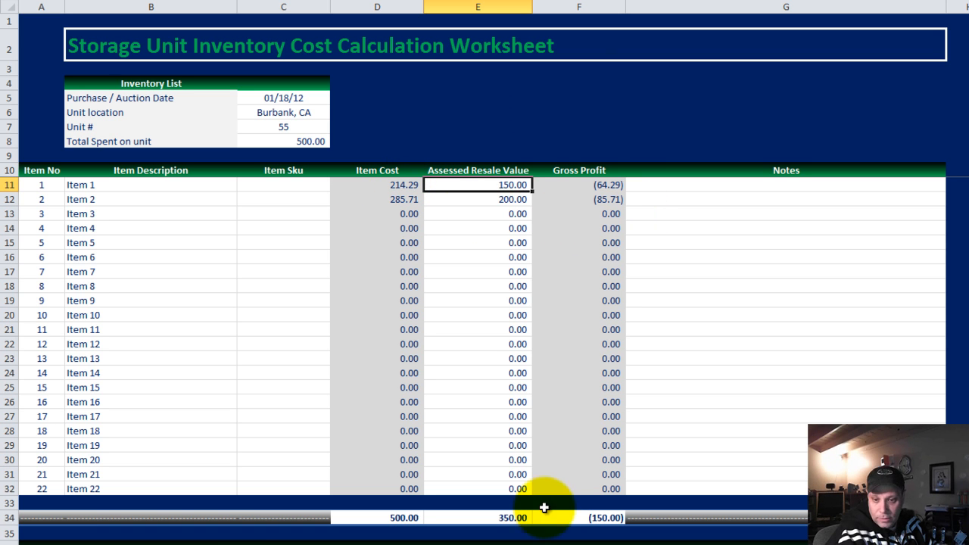
# Enter assessed resale values of 1,000 for Item 3 and 345 for Item 4
pyautogui.click(499, 214)
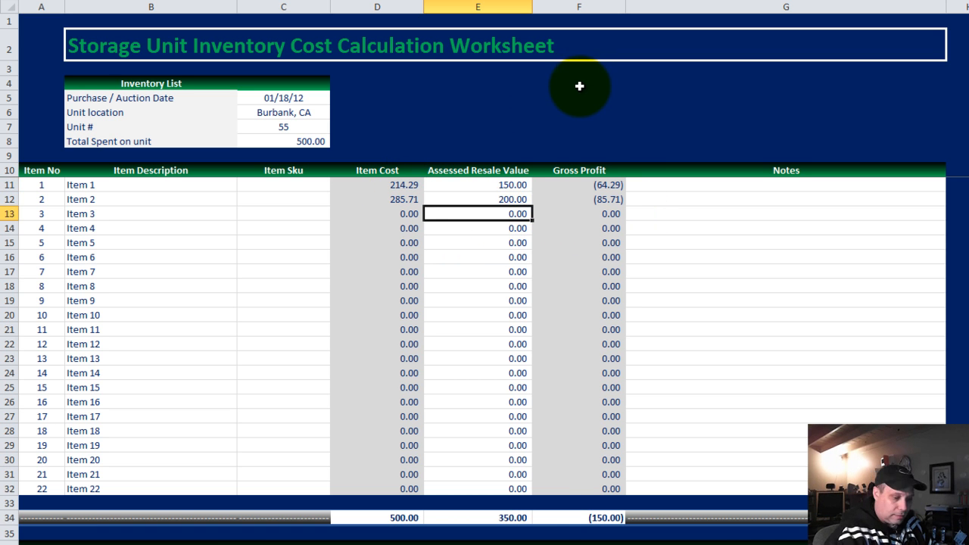
pyautogui.write('1,00')
pyautogui.write('0')
pyautogui.press('Return')
pyautogui.press('Up')
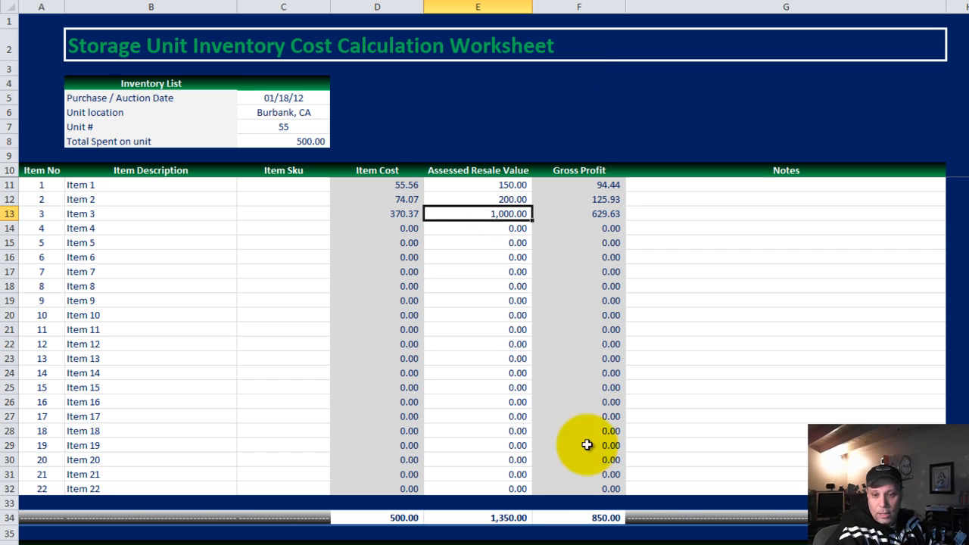
pyautogui.click(480, 228)
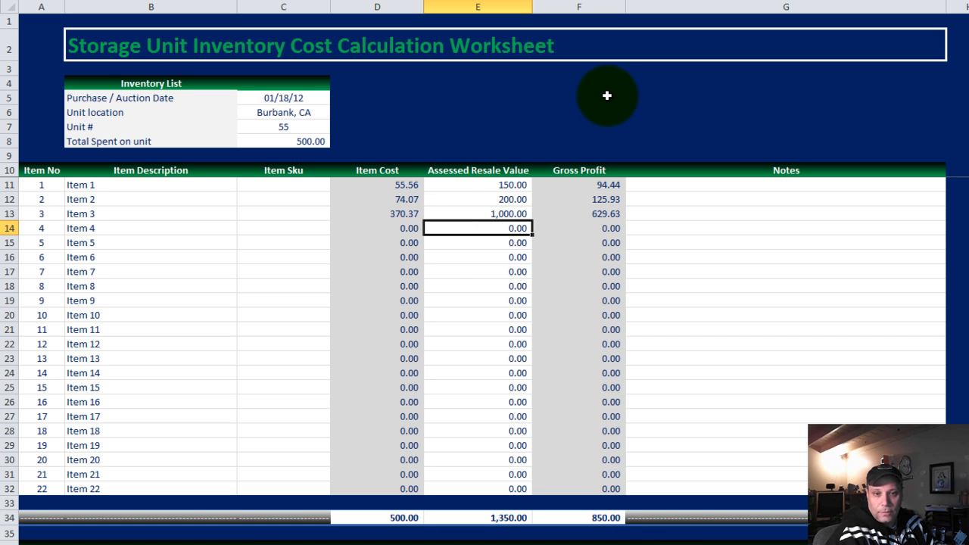
pyautogui.write('345')
pyautogui.press('Return')
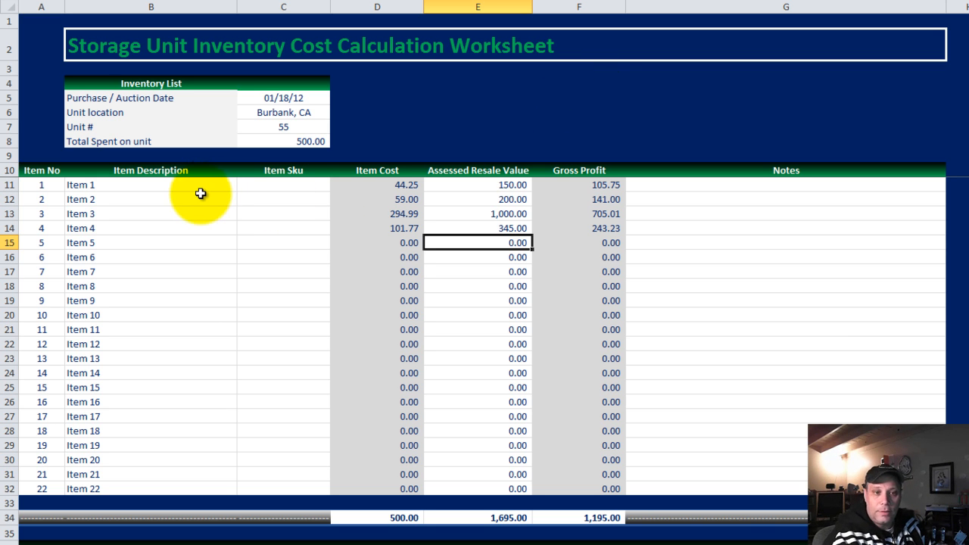
pyautogui.click(124, 185)
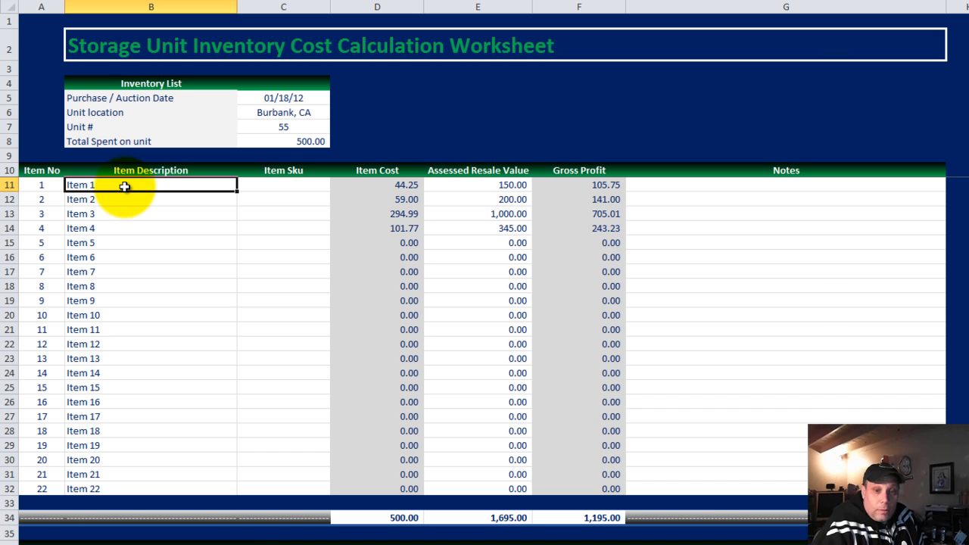
pyautogui.click(409, 185)
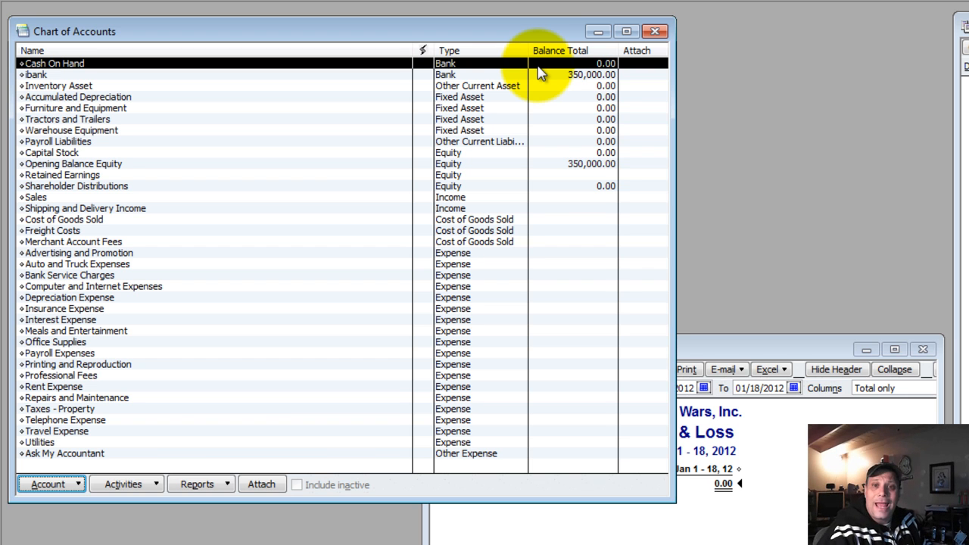
# In the QuickBooks chart of accounts, select the ibank account and open a new transfer of funds between accounts
pyautogui.click(50, 75)
pyautogui.moveTo(88, 36); pyautogui.dragTo(145, 30)
pyautogui.click(115, 59)
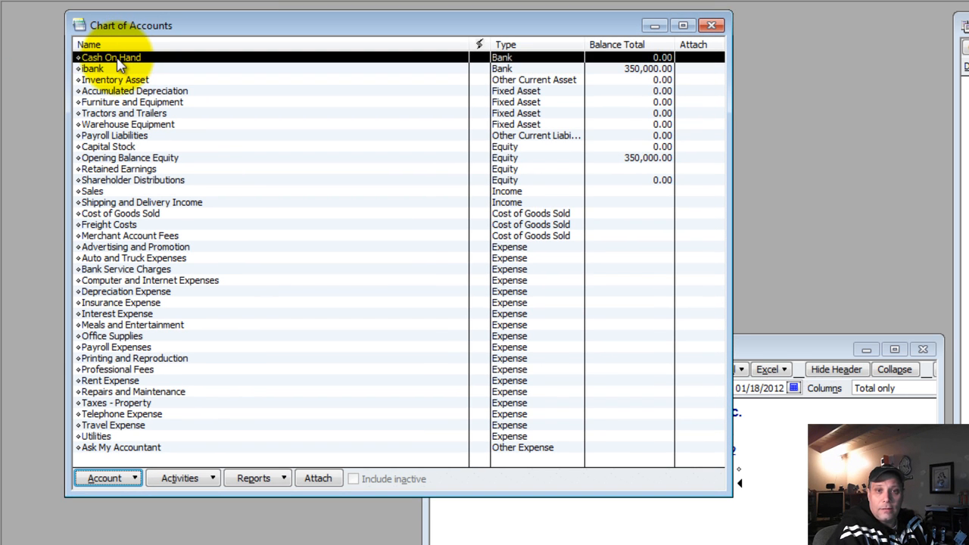
pyautogui.click(115, 69)
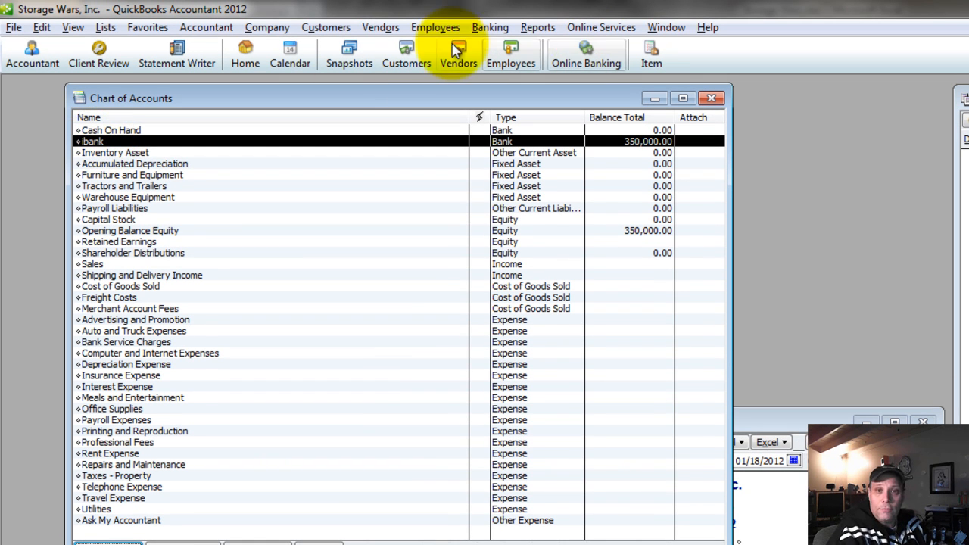
pyautogui.click(492, 27)
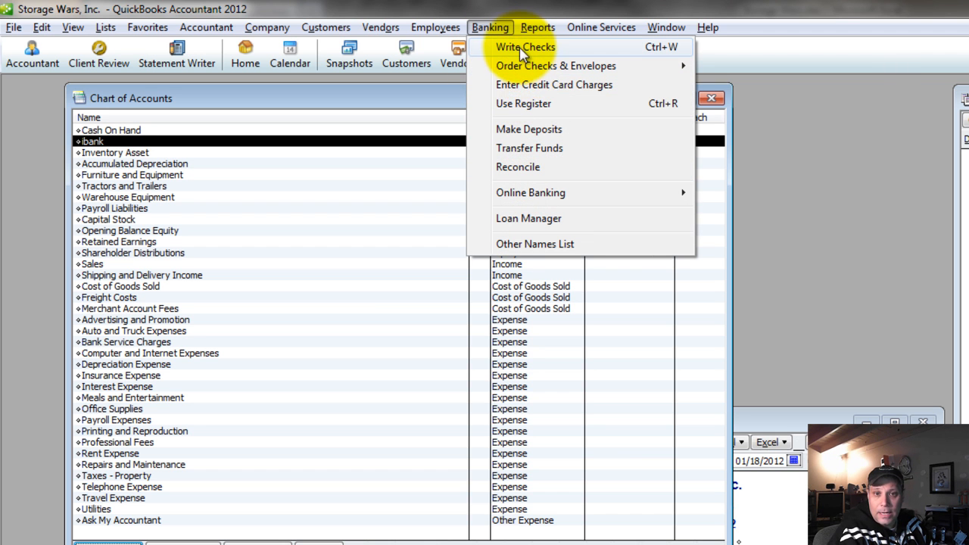
pyautogui.click(523, 150)
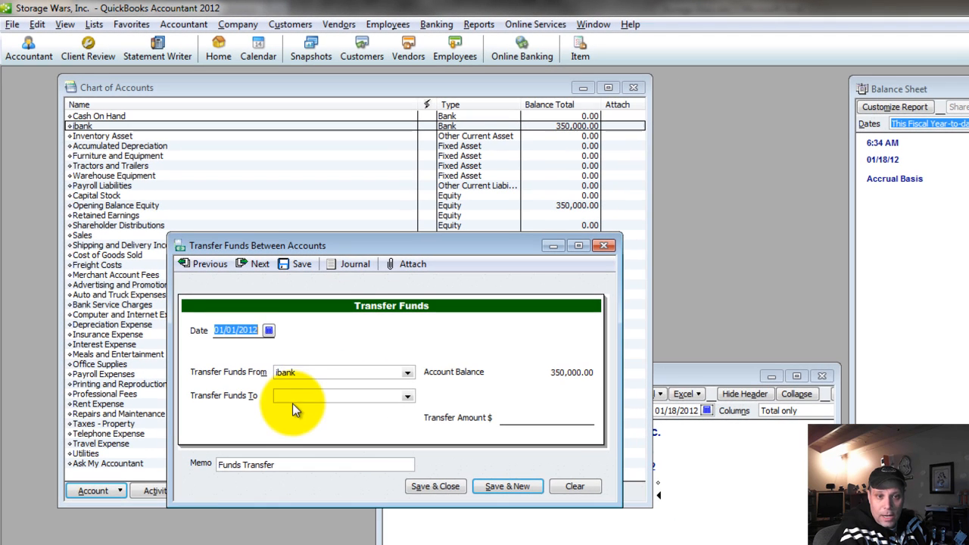
# Transfer 10000 from ibank to Cash On Hand, then save and close the transfer
pyautogui.click(406, 396)
pyautogui.click(306, 427)
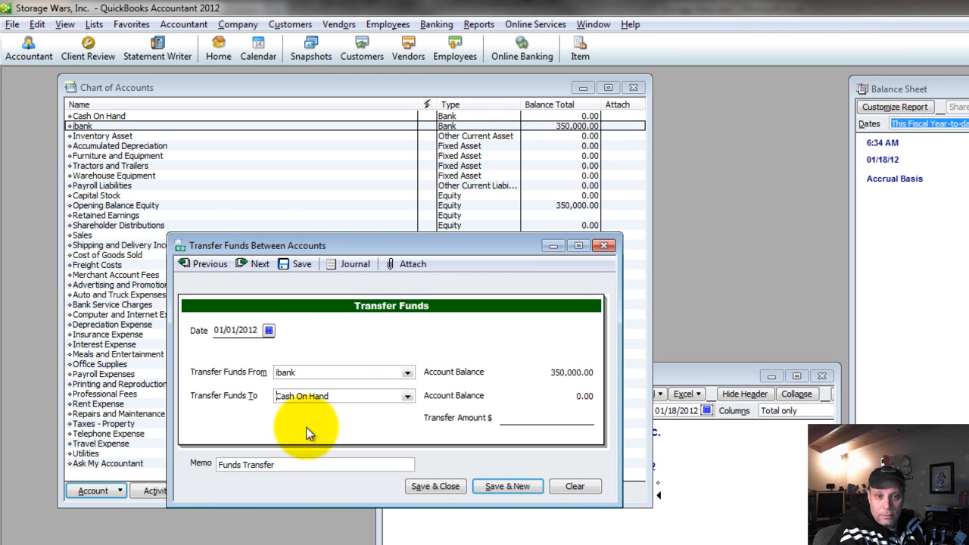
pyautogui.click(571, 420)
pyautogui.write('10000')
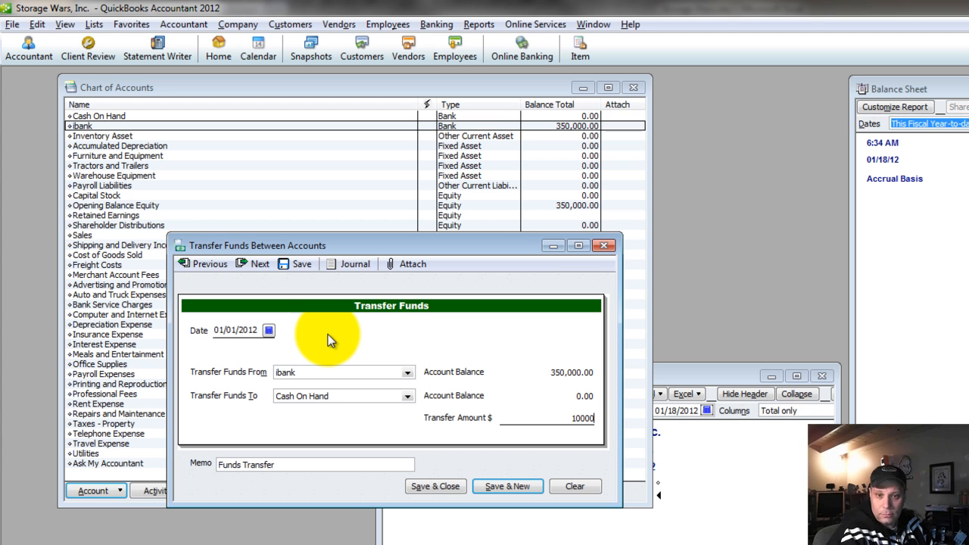
pyautogui.press('Tab')
pyautogui.click(418, 482)
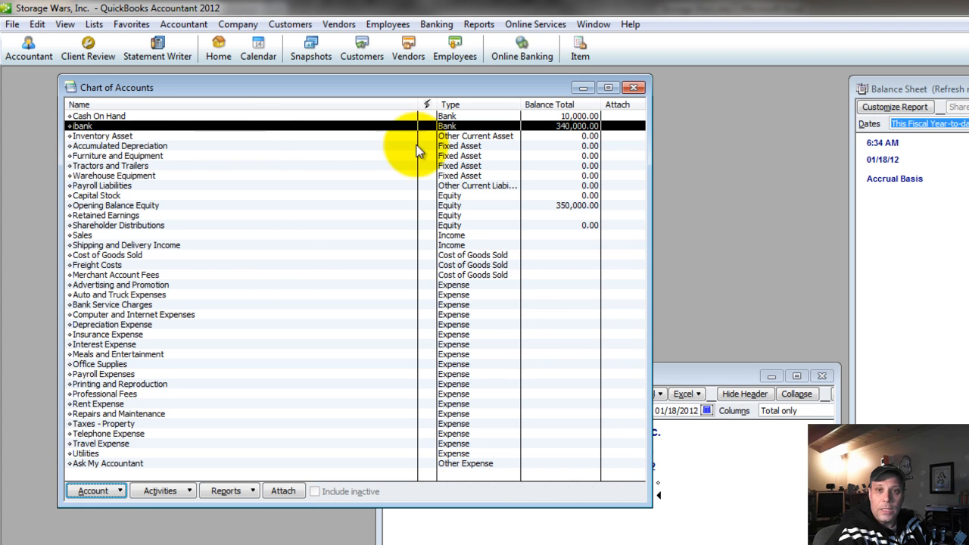
# Open a new check drawn on the Cash On Hand account and turn off its to-be-printed option
pyautogui.click(138, 117)
pyautogui.moveTo(298, 89); pyautogui.dragTo(273, 85)
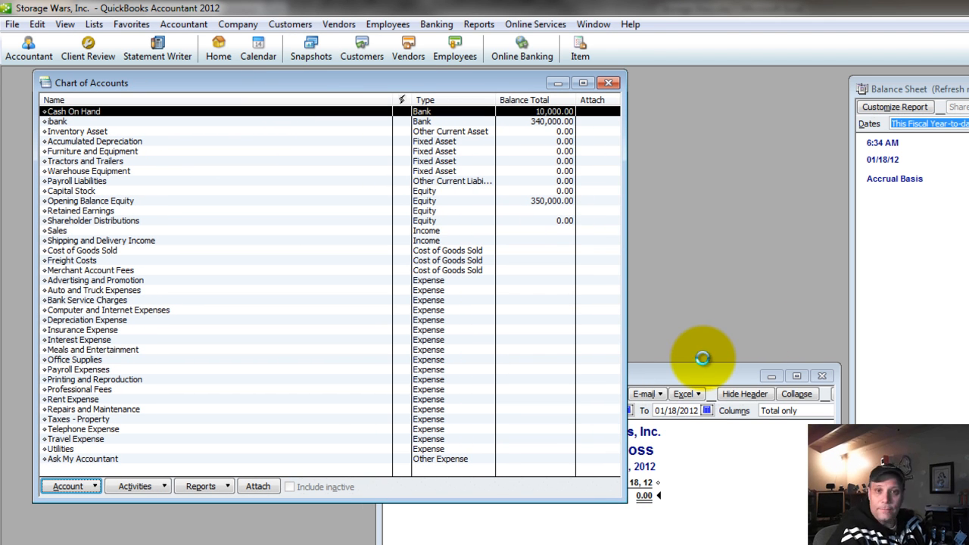
pyautogui.hotkey('ctrl', 'w')
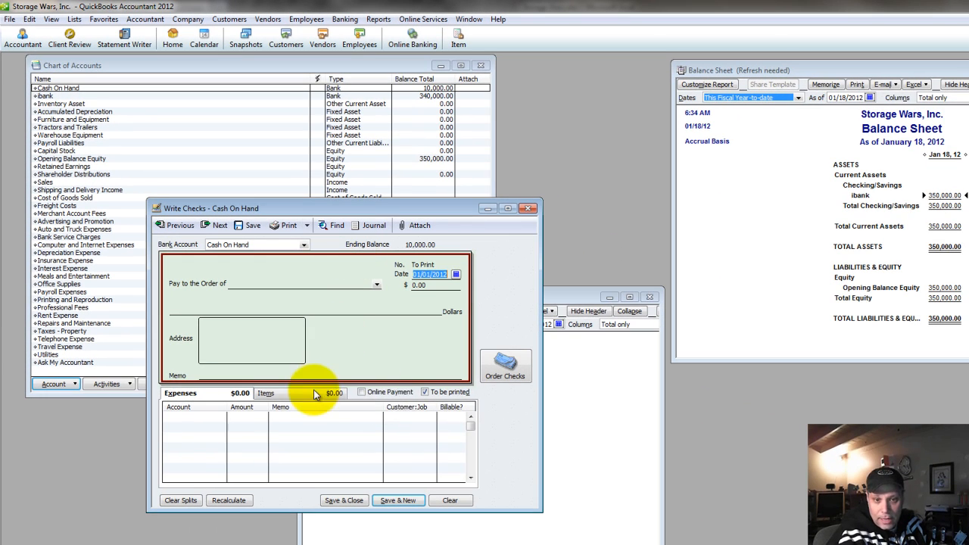
pyautogui.click(441, 391)
# Make the check payable to Burbank Storage and add that payee as a new vendor
pyautogui.click(261, 285)
pyautogui.press('Tab')
pyautogui.click(279, 283)
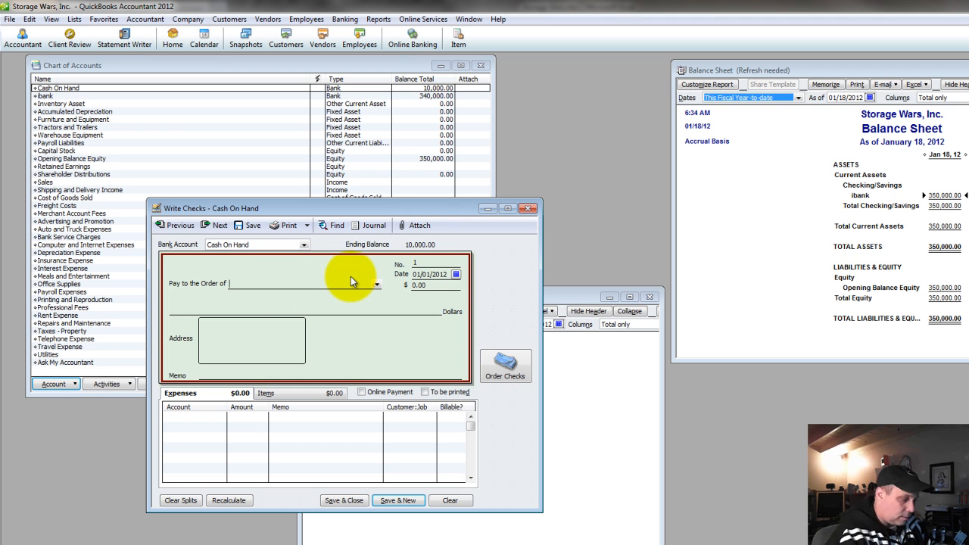
pyautogui.write('Bur')
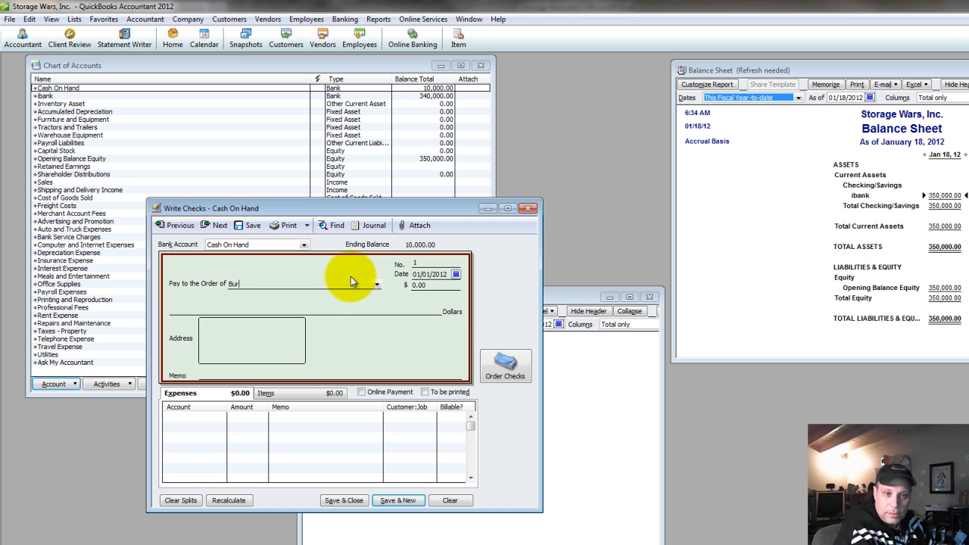
pyautogui.write('bank')
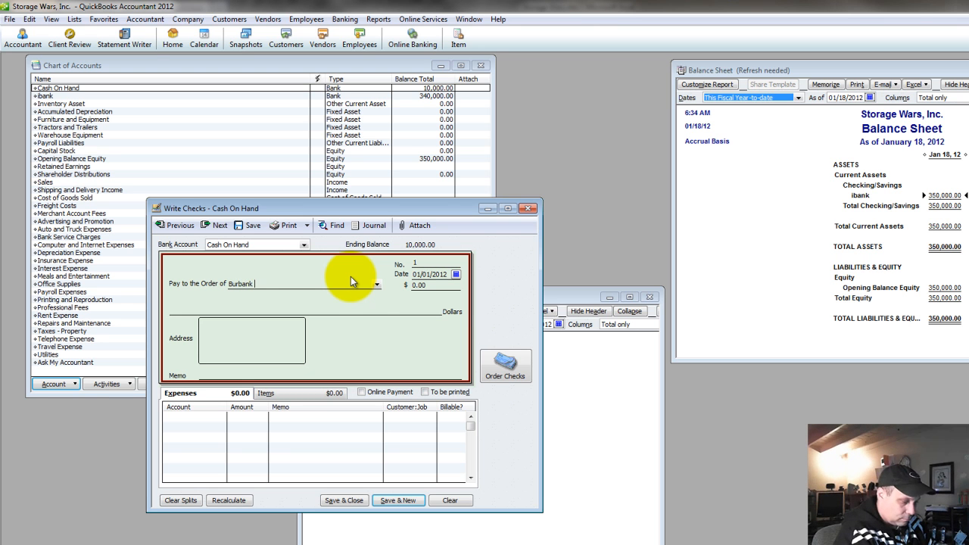
pyautogui.write(' S')
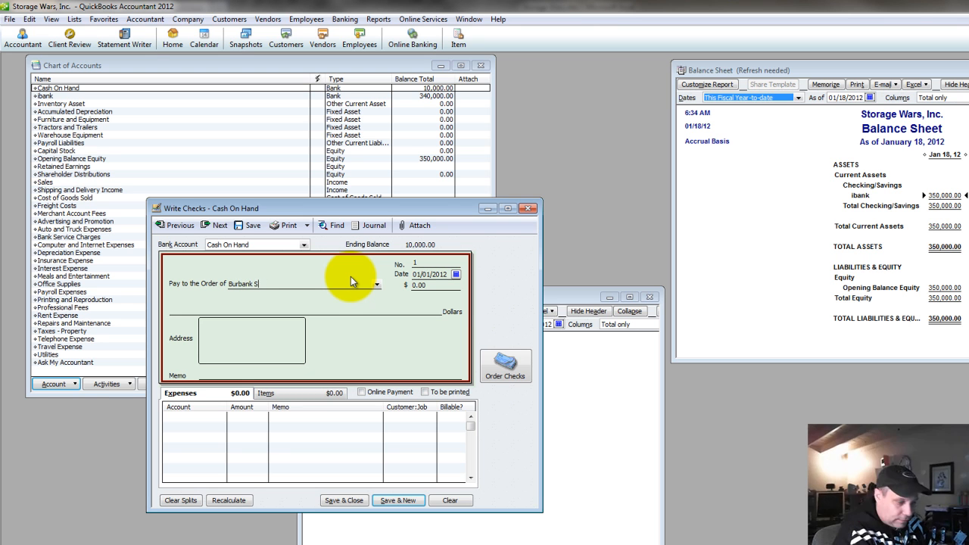
pyautogui.write('torage')
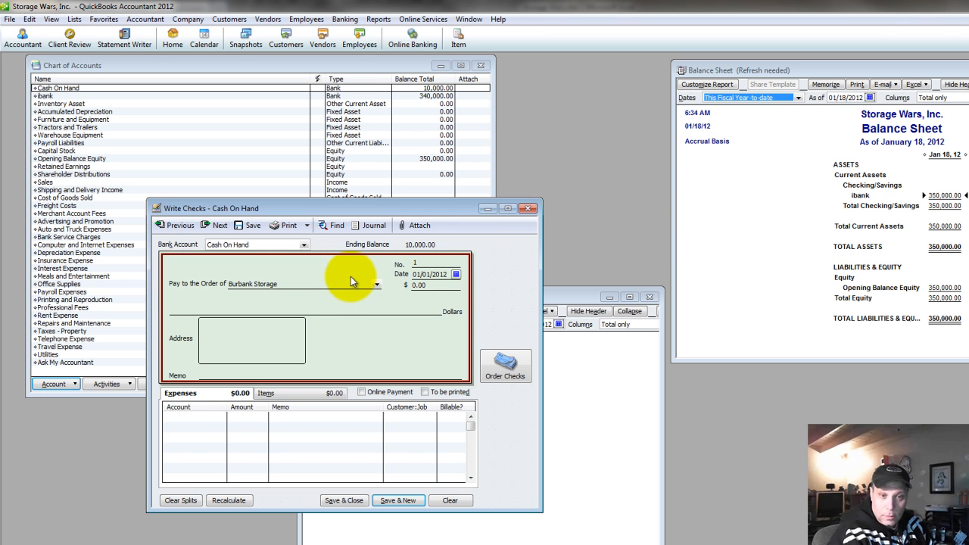
pyautogui.press('Tab')
pyautogui.press('Return')
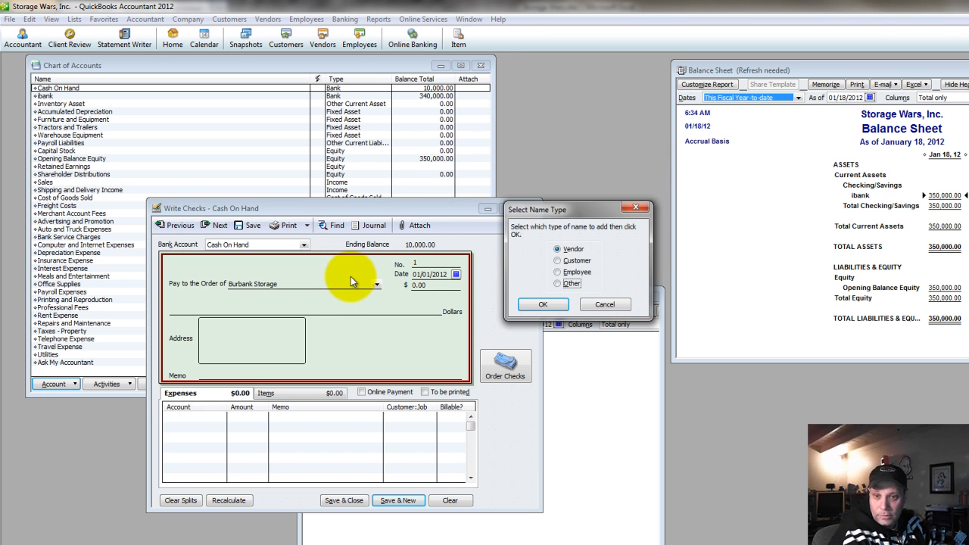
pyautogui.press('Return')
# Set the check amount to 500
pyautogui.write('5000')
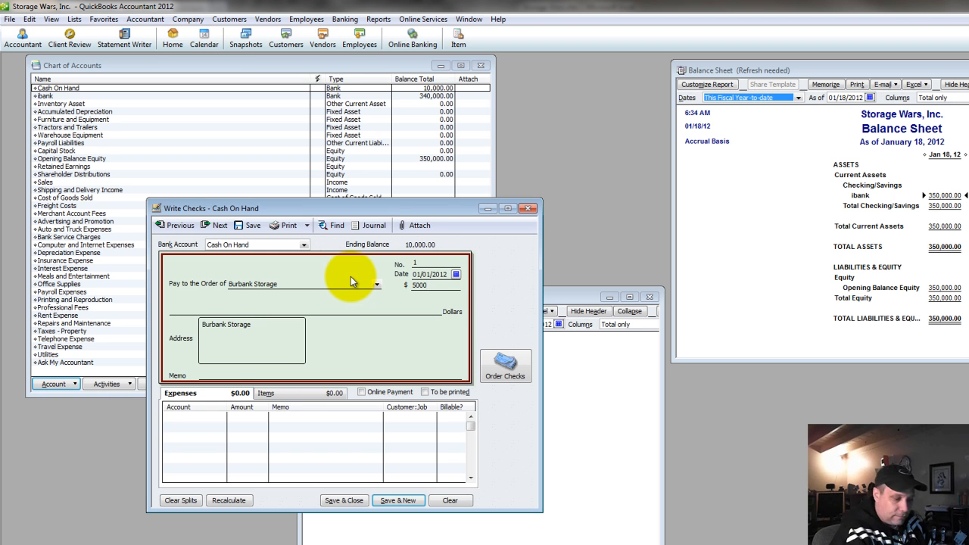
pyautogui.press('BackSpace')
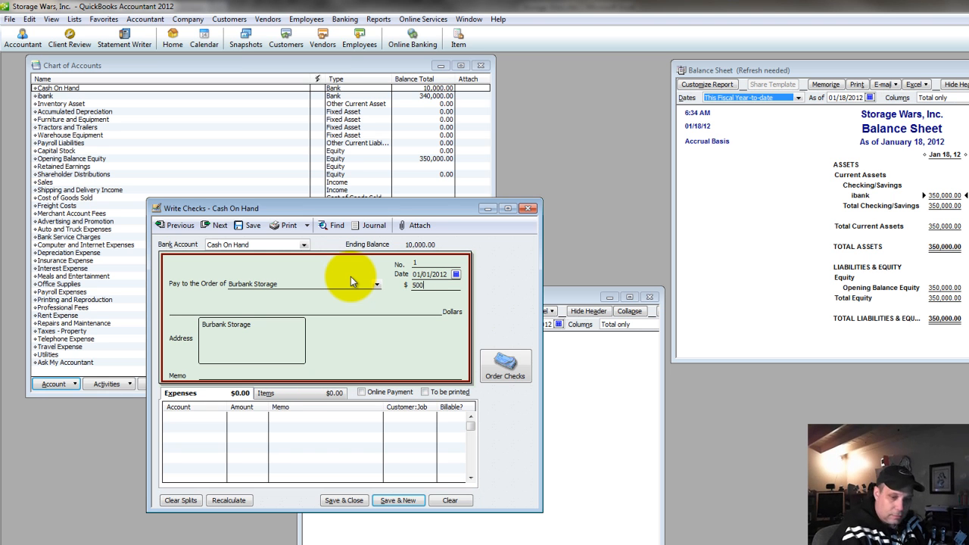
pyautogui.press('Tab')
pyautogui.press('Tab')
pyautogui.press('Tab')
pyautogui.press('Tab')
pyautogui.press('Tab')
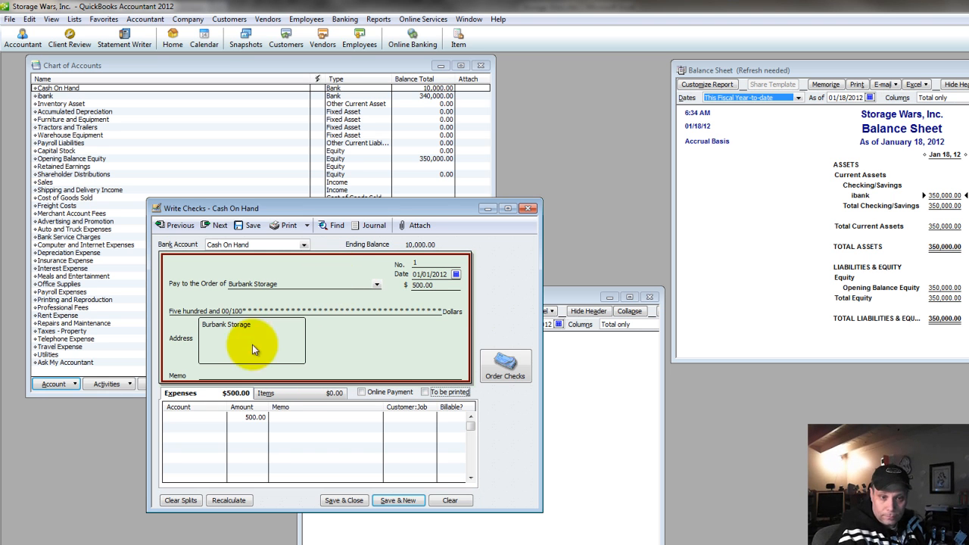
# Widen the Account column of the expense lines and enlarge the check window
pyautogui.moveTo(227, 406); pyautogui.dragTo(318, 407)
pyautogui.moveTo(541, 510); pyautogui.dragTo(720, 533)
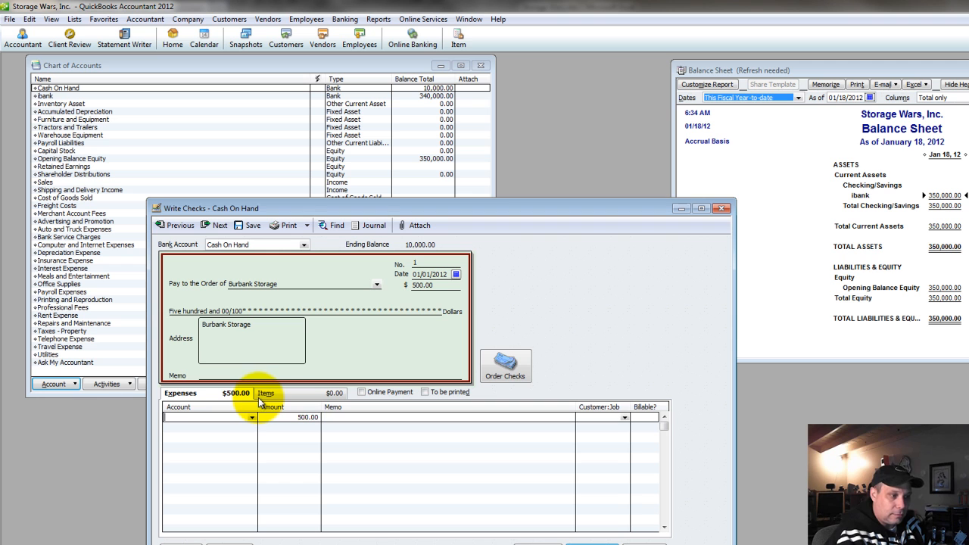
pyautogui.click(233, 421)
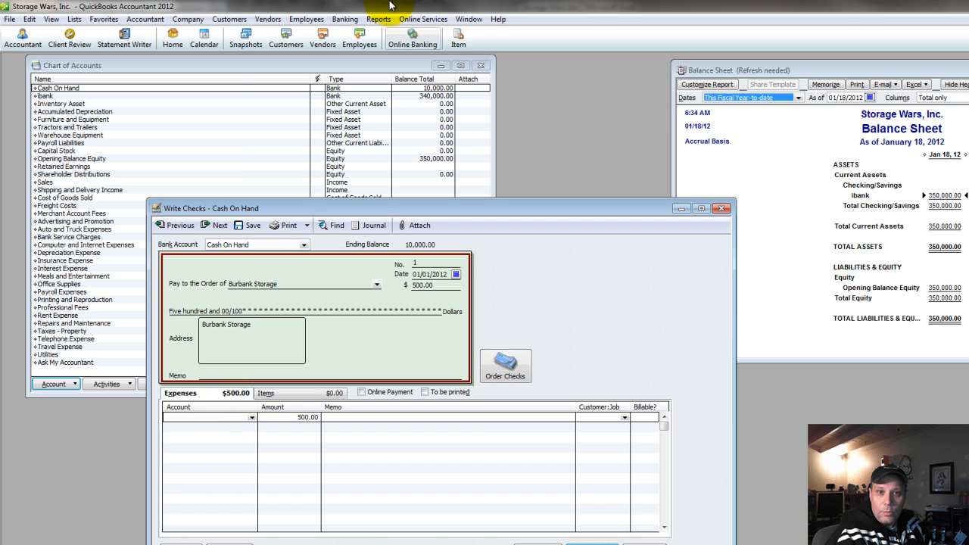
# Show the Inventory Parts list in the editor for multiple list entries
pyautogui.click(73, 20)
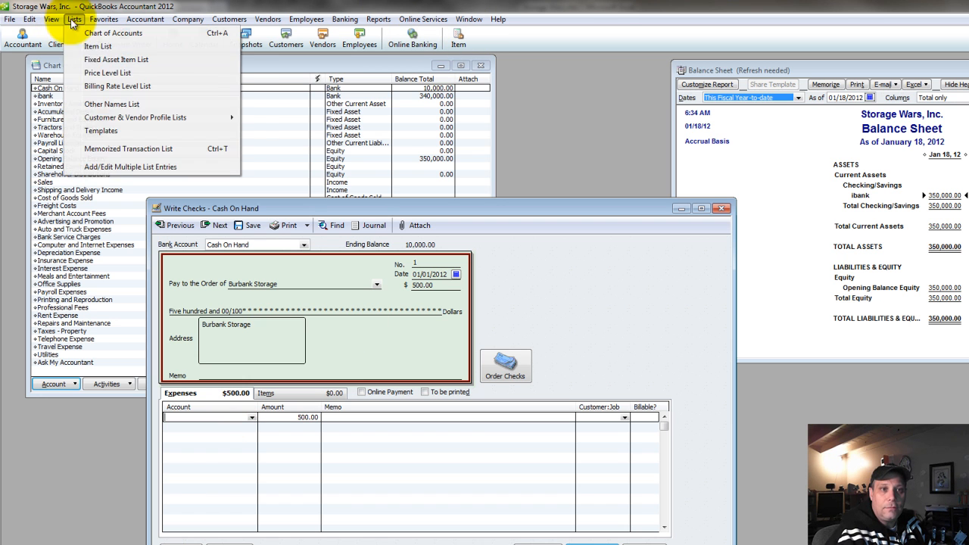
pyautogui.click(100, 166)
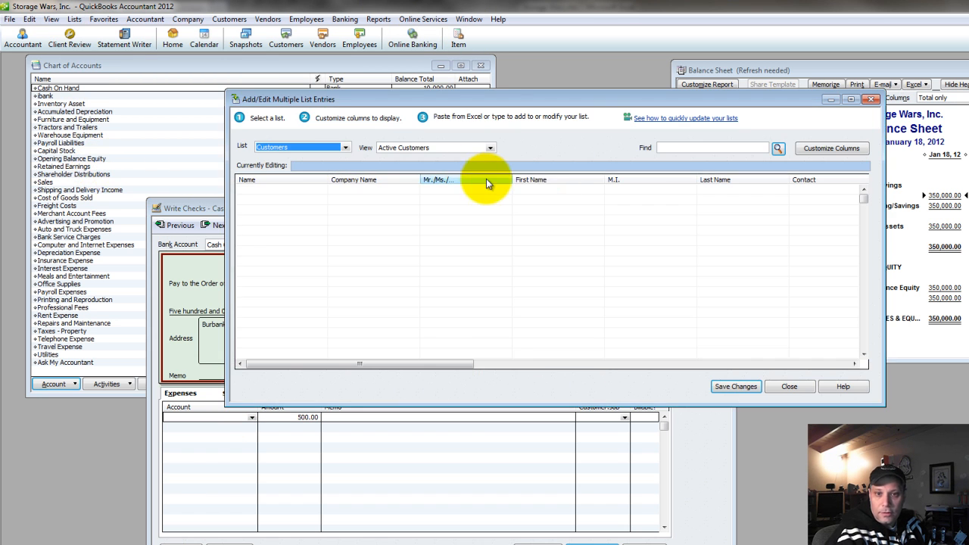
pyautogui.click(345, 147)
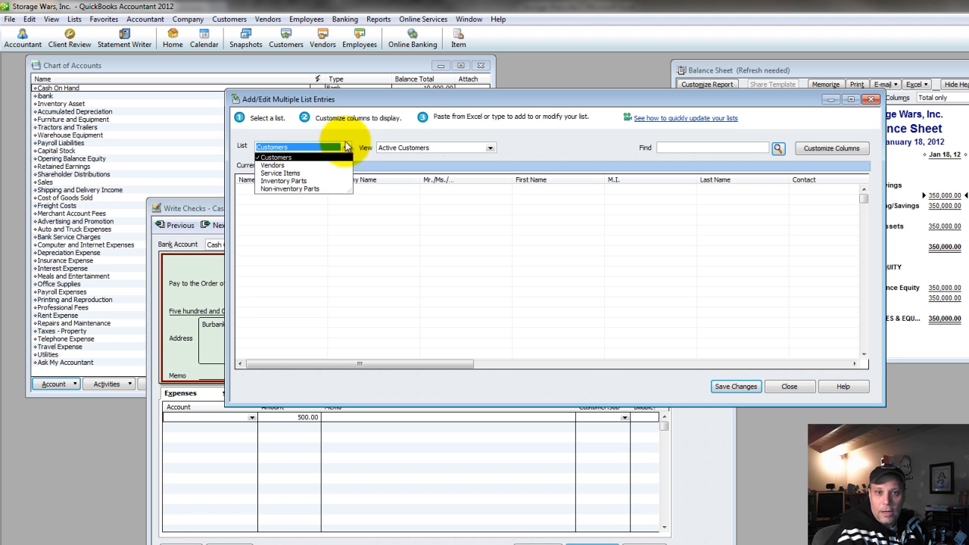
pyautogui.click(311, 181)
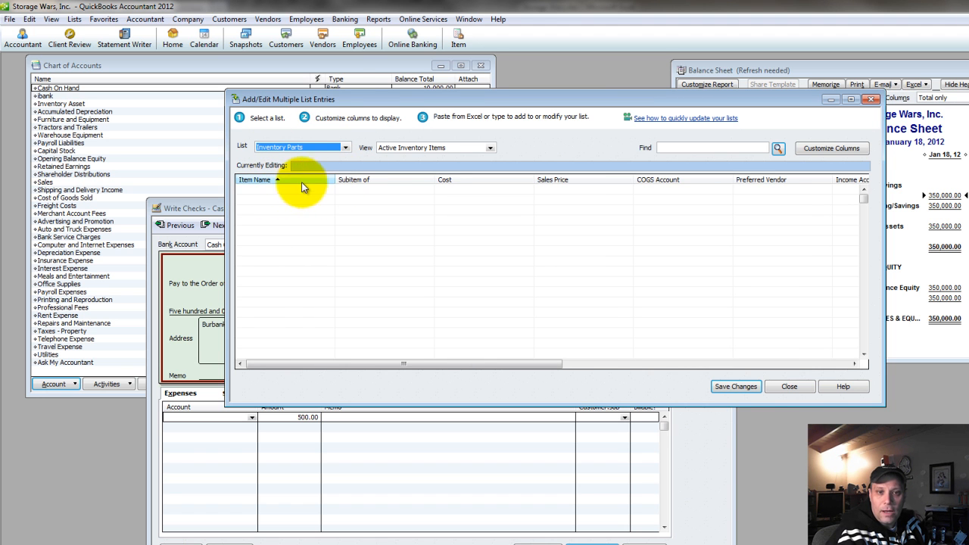
pyautogui.moveTo(347, 101); pyautogui.dragTo(474, 99)
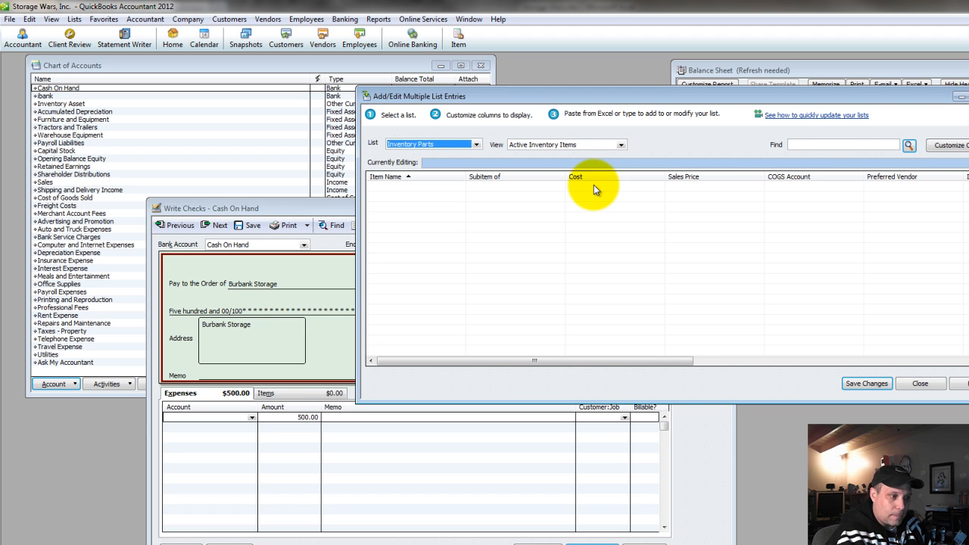
# Return to the check, switch it to item lines, and adjust the widths of the Item and Description columns
pyautogui.moveTo(239, 210); pyautogui.dragTo(151, 215)
pyautogui.click(349, 295)
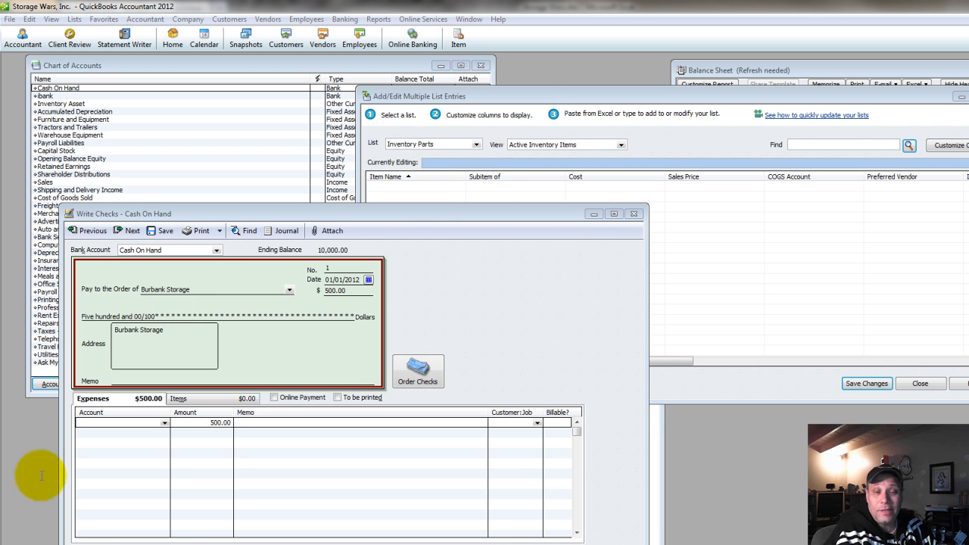
pyautogui.moveTo(389, 215); pyautogui.dragTo(429, 174)
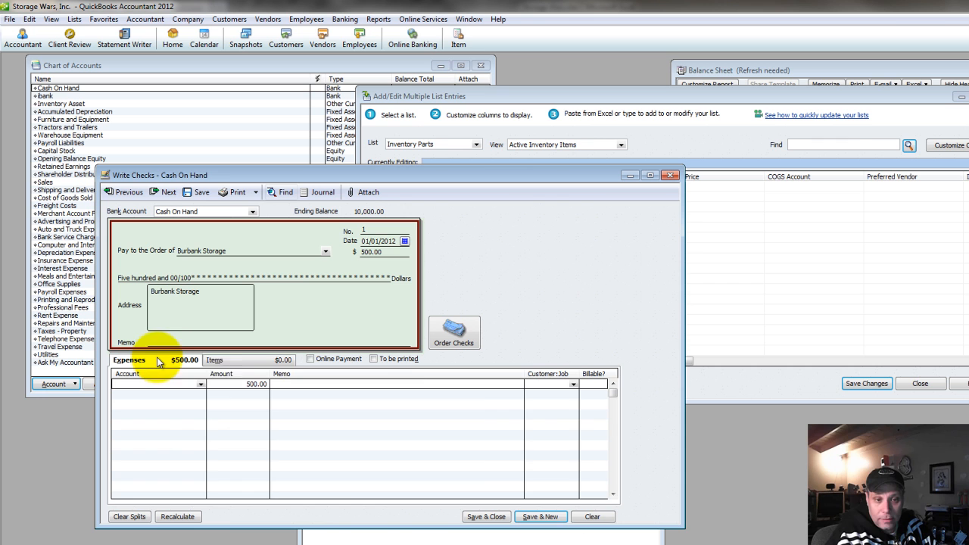
pyautogui.click(213, 363)
pyautogui.moveTo(161, 375); pyautogui.dragTo(227, 375)
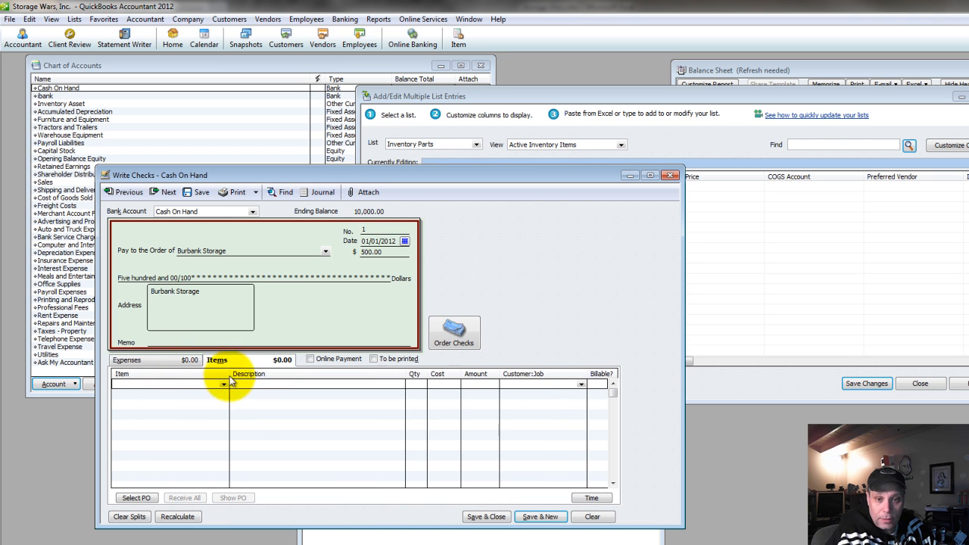
pyautogui.moveTo(404, 375); pyautogui.dragTo(360, 381)
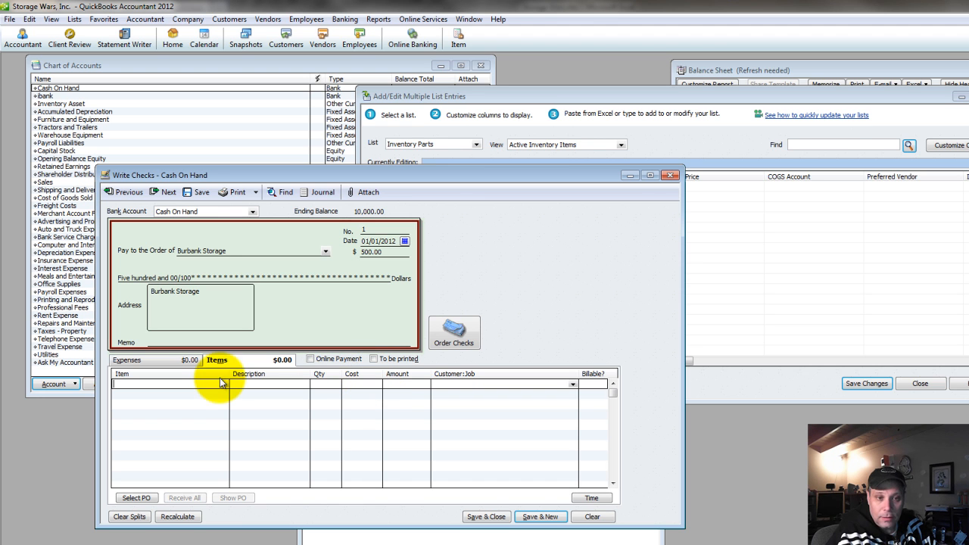
# Copy the Item 1 description from the Excel worksheet into the first item line of the QuickBooks check
pyautogui.click(961, 96)
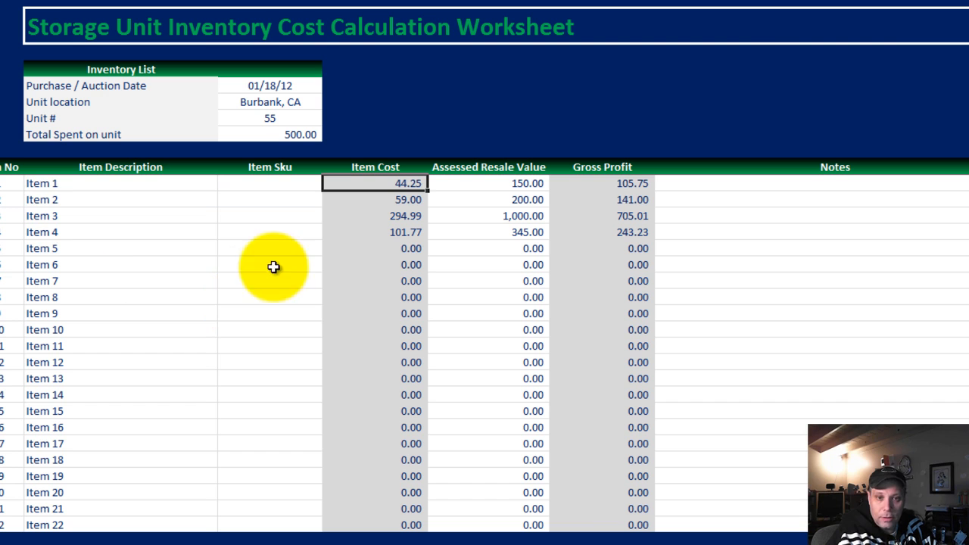
pyautogui.click(76, 184)
pyautogui.hotkey('ctrl', 'c')
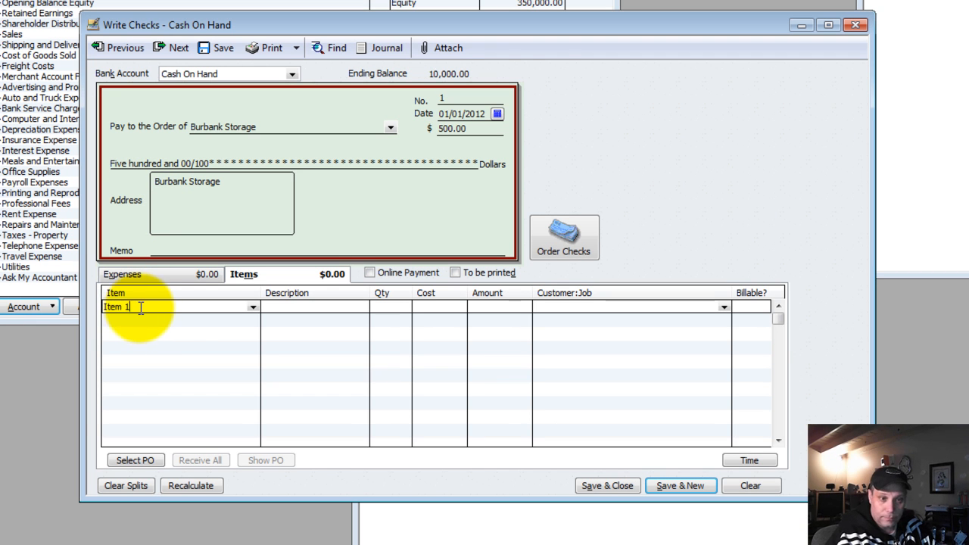
# Add Item 1 as a new inventory part with Sales as its income account
pyautogui.press('Tab')
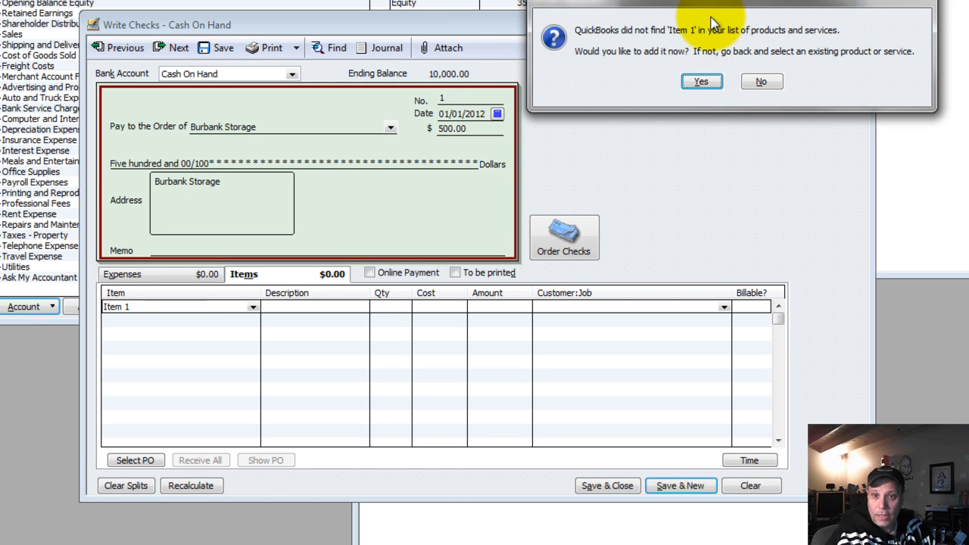
pyautogui.click(701, 82)
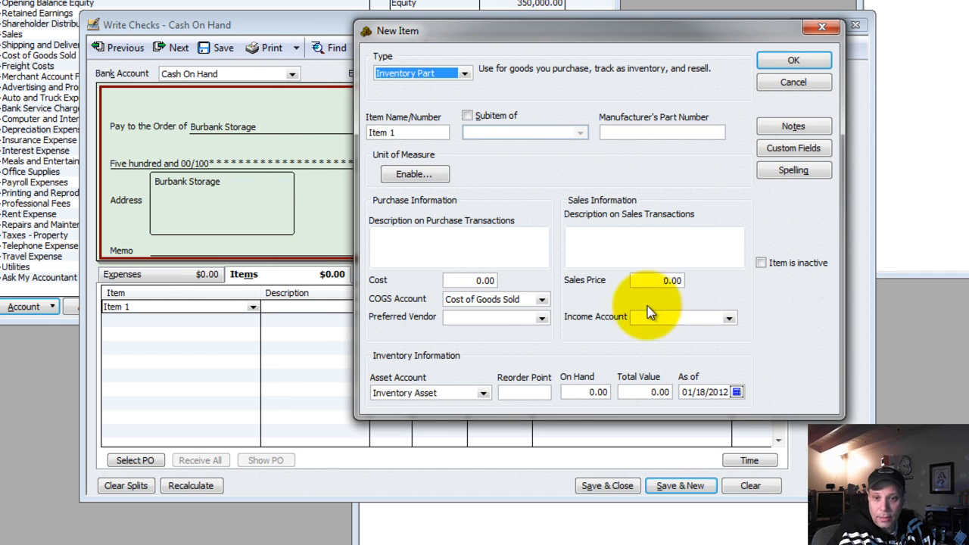
pyautogui.click(728, 320)
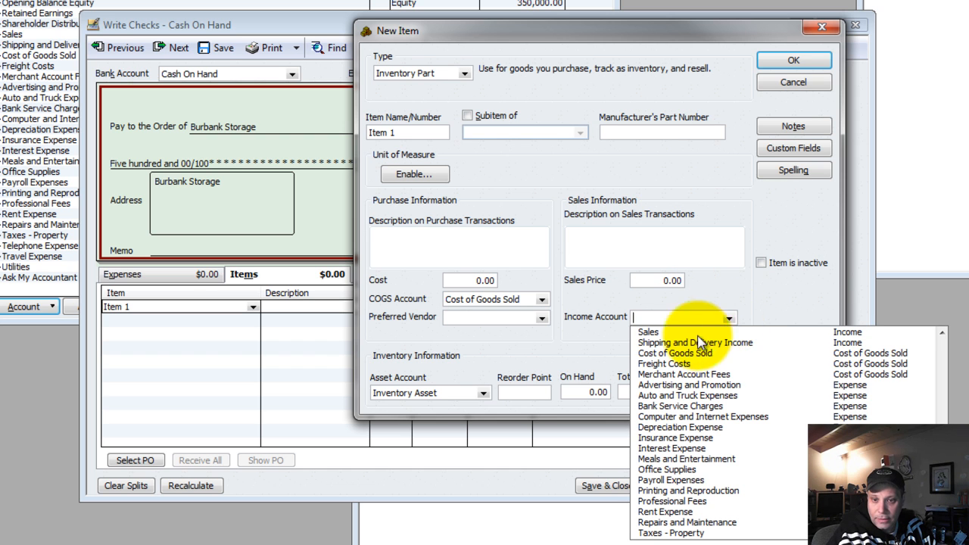
pyautogui.click(650, 331)
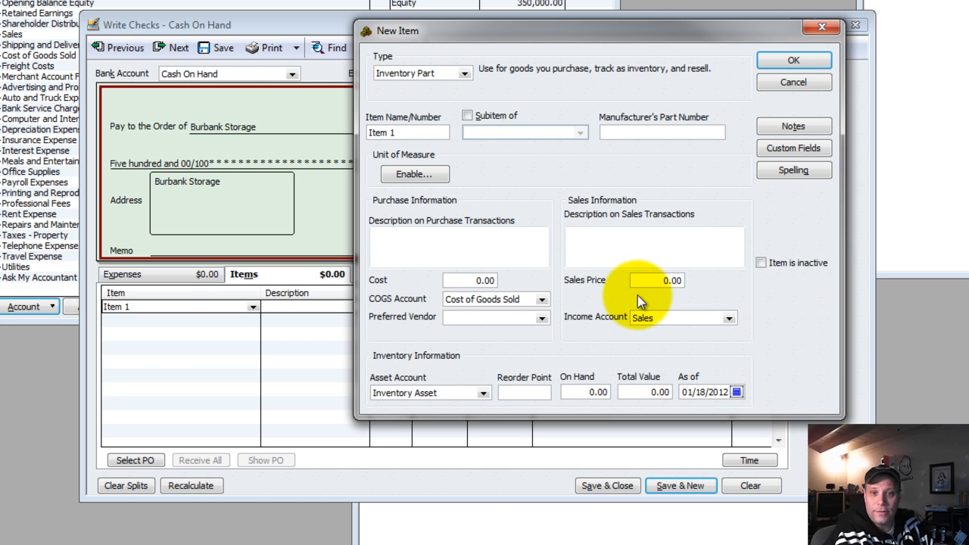
pyautogui.moveTo(480, 280); pyautogui.dragTo(510, 280)
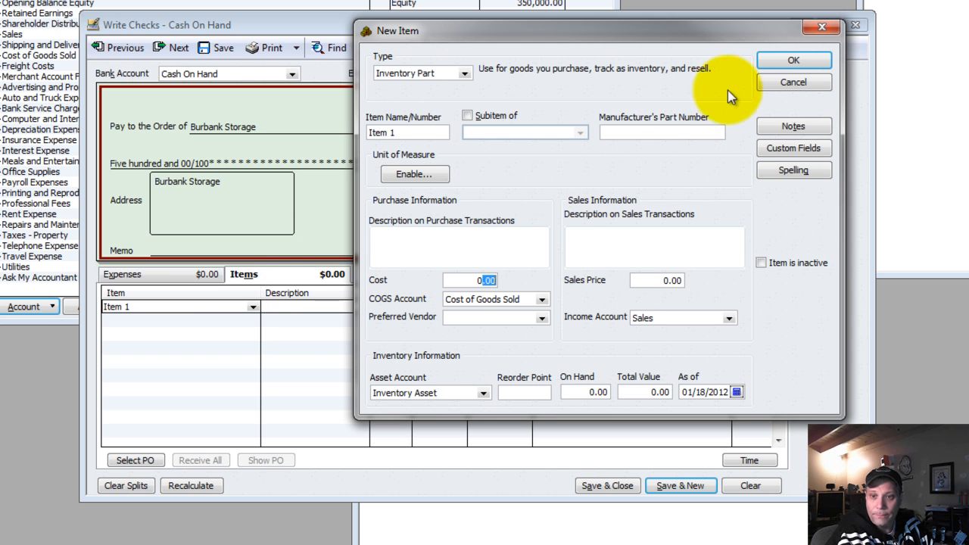
pyautogui.click(787, 61)
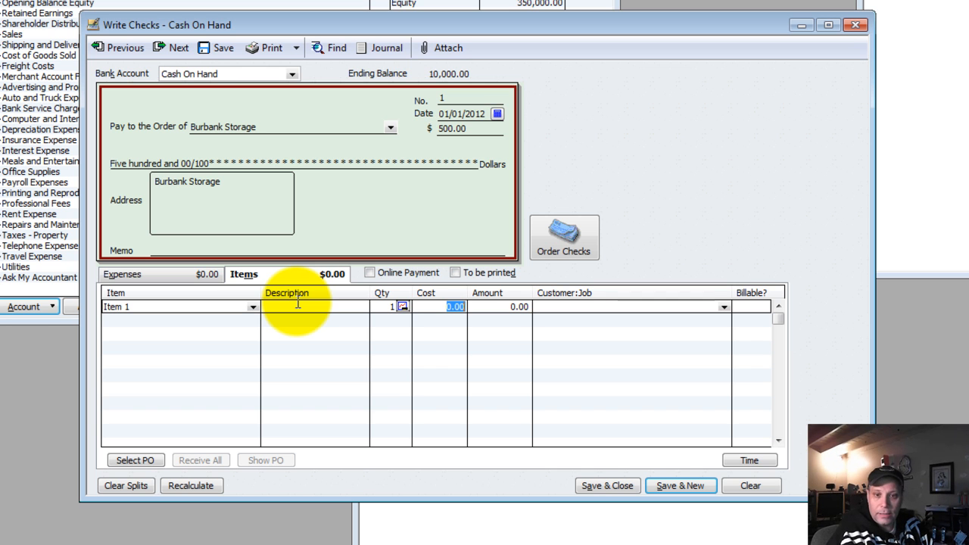
# Copy Item 1's cost of 44.25 from the Excel worksheet into its QuickBooks check line and update the item with that cost
pyautogui.hotkey('alt', 'Tab')
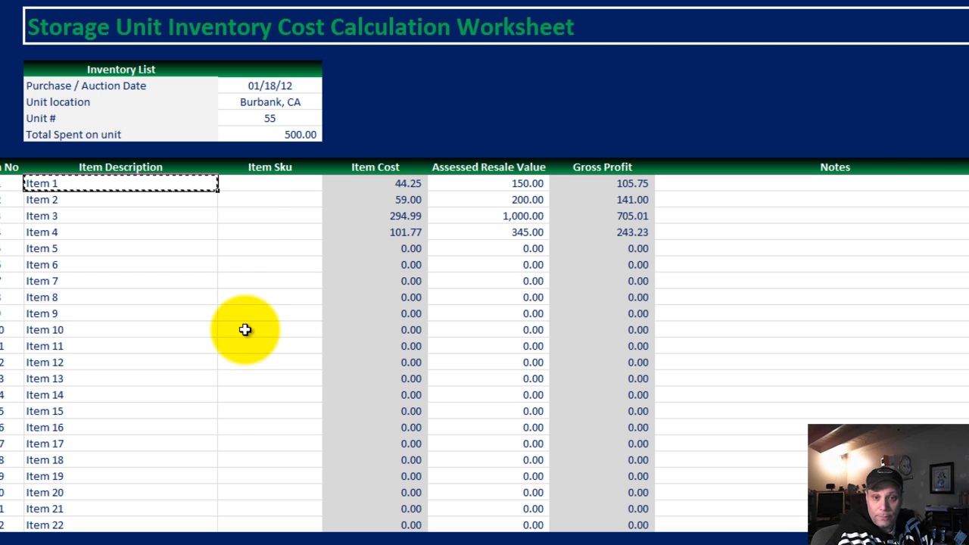
pyautogui.click(383, 184)
pyautogui.hotkey('ctrl', 'c')
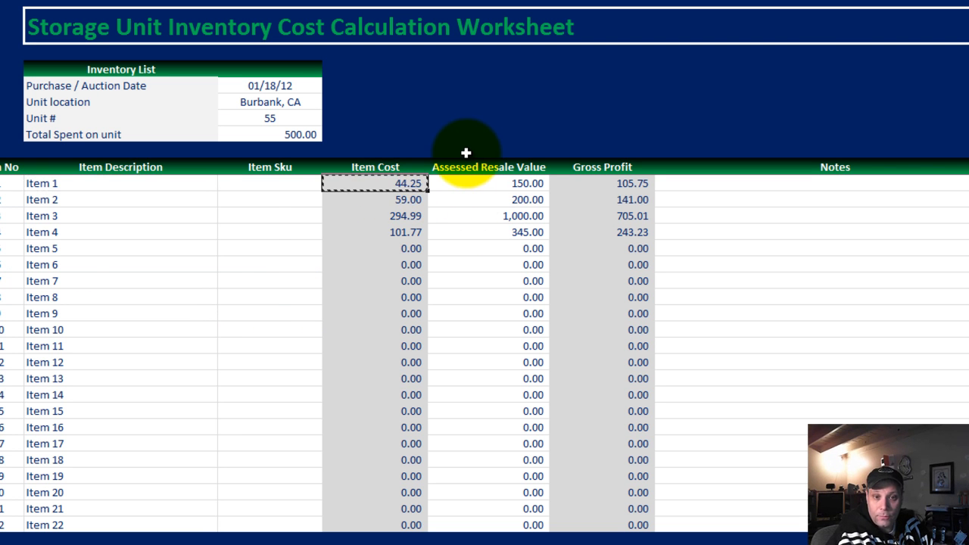
pyautogui.hotkey('alt', 'Tab')
pyautogui.write('44.25')
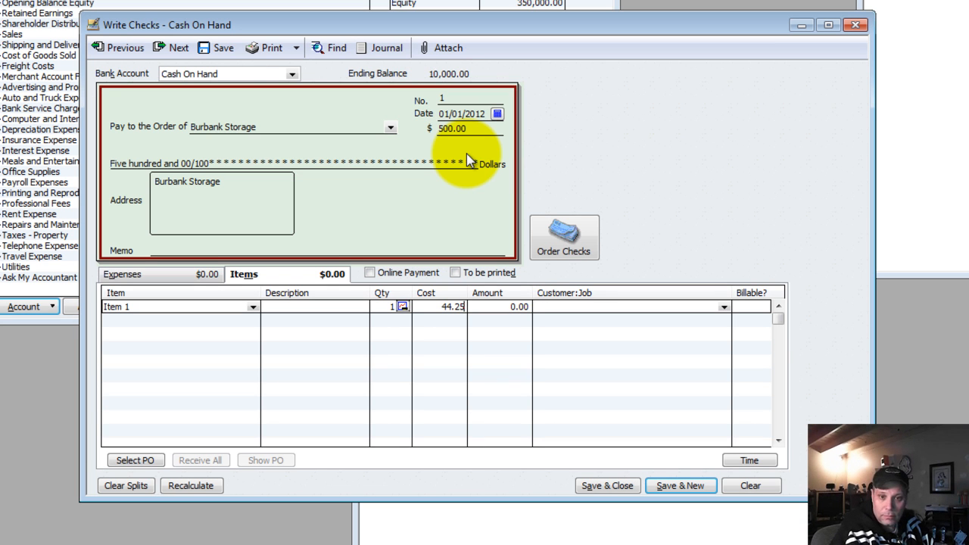
pyautogui.press('Tab')
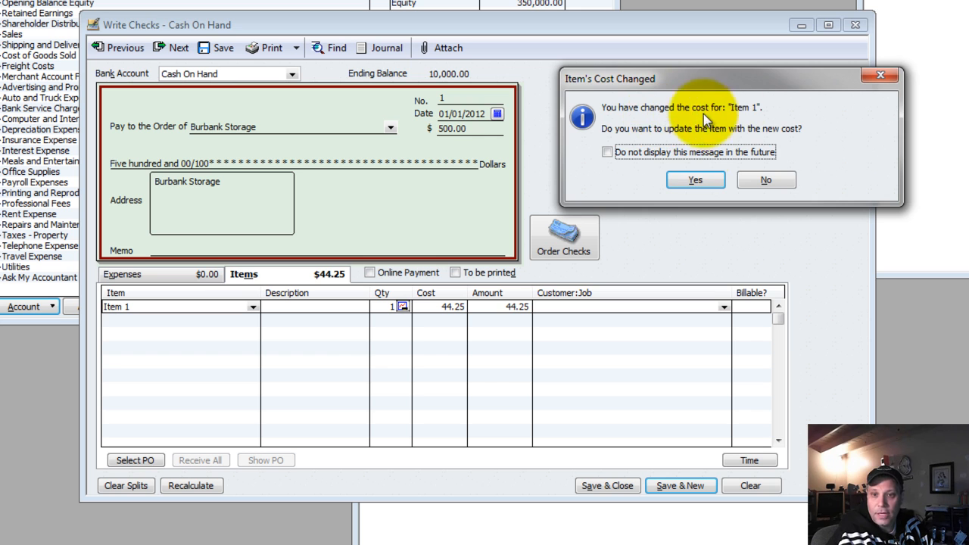
pyautogui.click(695, 179)
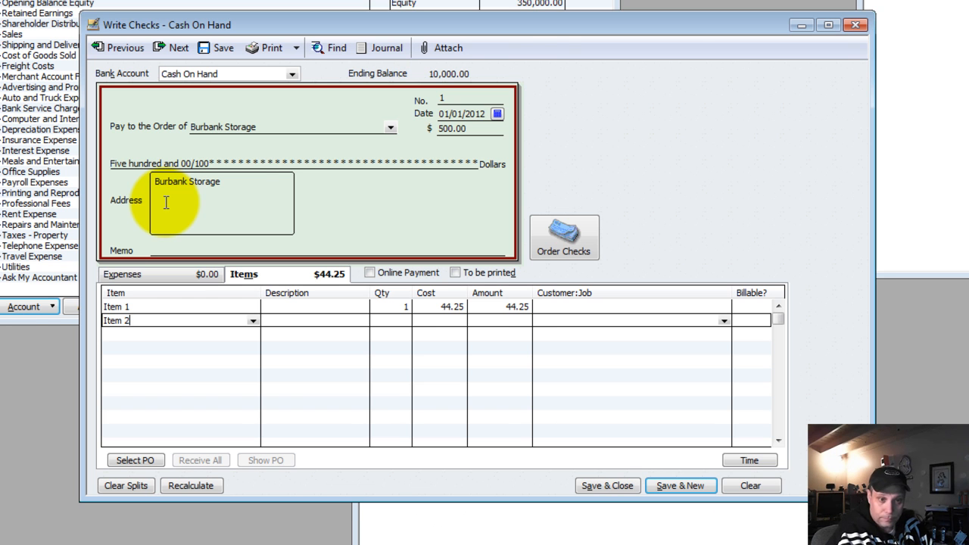
# Enter Item 2 on the second check line and add it as a new inventory part with Sales as its income account
pyautogui.write('Item 2')
pyautogui.press('Tab')
pyautogui.click(697, 81)
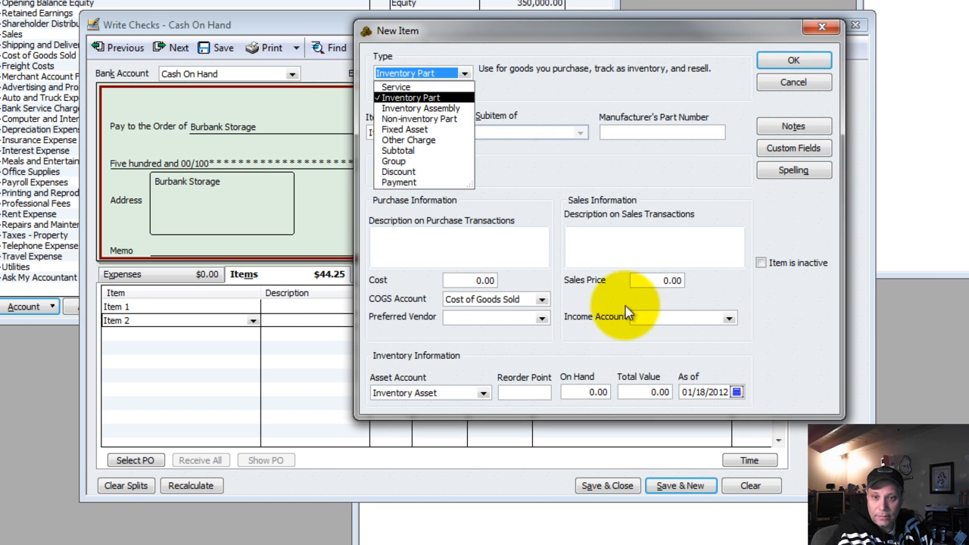
pyautogui.click(694, 317)
pyautogui.write('Sales')
pyautogui.press('Tab')
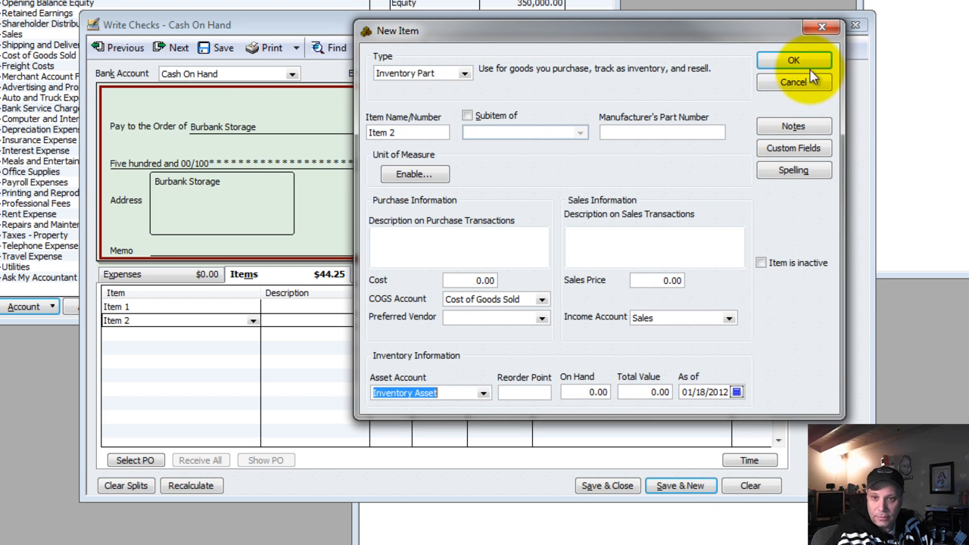
pyautogui.click(794, 59)
# Enter quantity 1 and Item 2's cost of 59 from the Excel worksheet, updating the item's cost and suppressing future cost-change prompts
pyautogui.write('1')
pyautogui.press('Tab')
pyautogui.hotkey('alt', 'Tab')
pyautogui.press('Right')
pyautogui.press('Right')
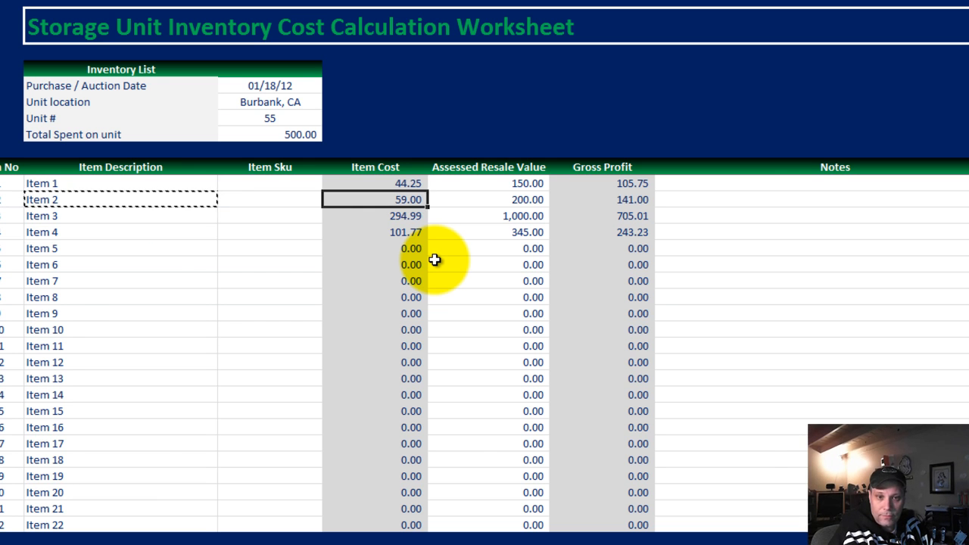
pyautogui.hotkey('alt', 'Tab')
pyautogui.write('59')
pyautogui.press('Tab')
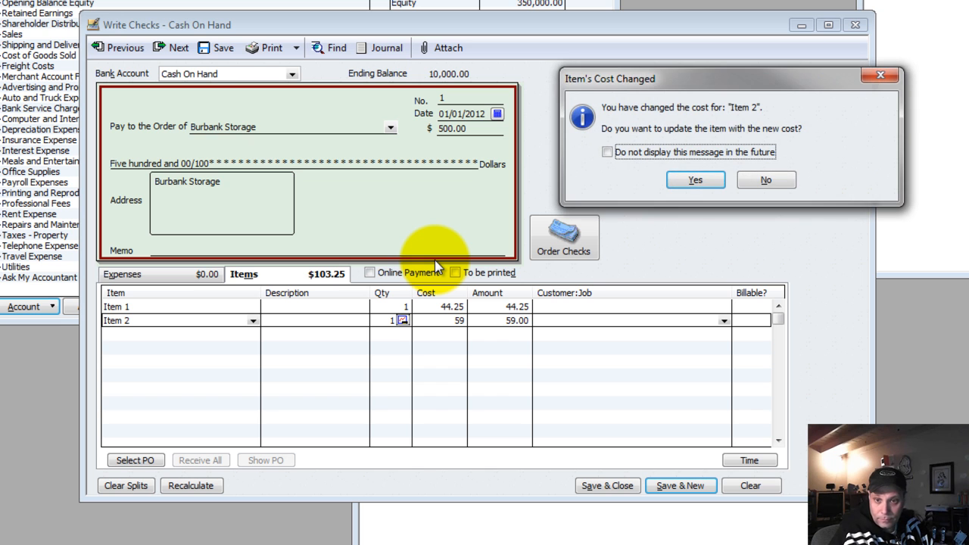
pyautogui.press('space')
pyautogui.press('Tab')
pyautogui.press('Return')
pyautogui.press('Tab')
pyautogui.press('Tab')
# Copy the Item 3 description from the Excel worksheet into the third item line of the QuickBooks check
pyautogui.hotkey('alt', 'Tab')
pyautogui.press('Down')
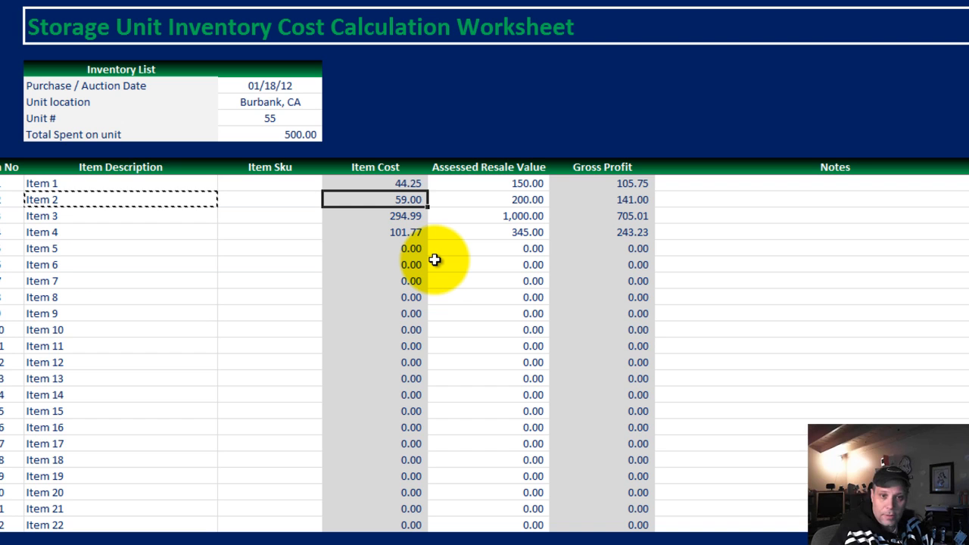
pyautogui.press('Left')
pyautogui.press('Left')
pyautogui.hotkey('ctrl', 'c')
pyautogui.hotkey('alt', 'Tab')
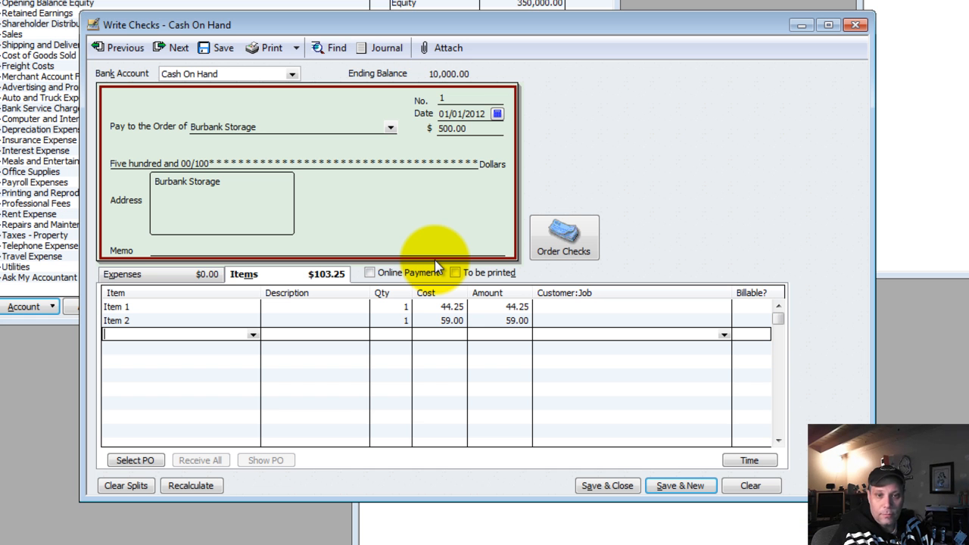
pyautogui.press('Tab')
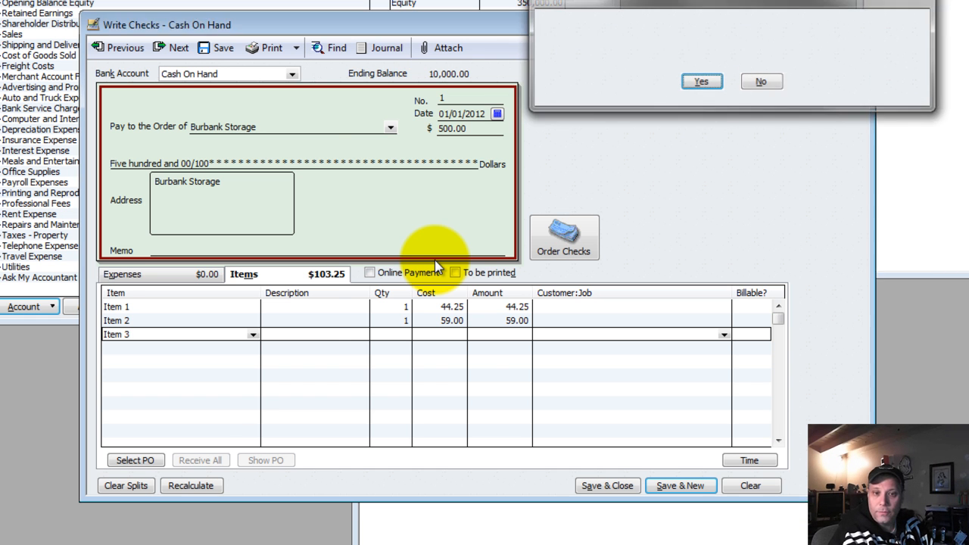
# Add Item 3 as a new inventory part with Sales as its income account
pyautogui.press('Return')
pyautogui.press('Return')
pyautogui.click(643, 316)
pyautogui.write('Sa')
pyautogui.press('Tab')
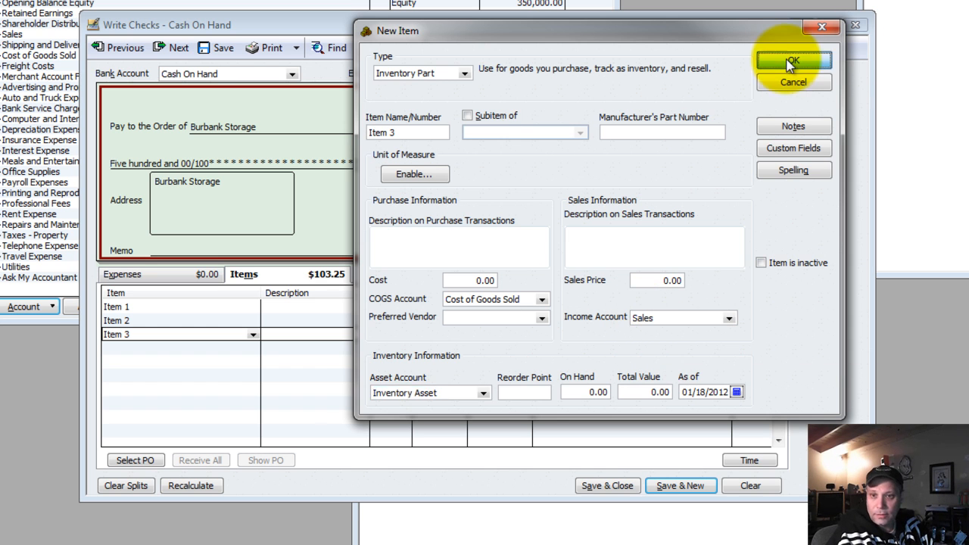
pyautogui.click(793, 59)
# Enter Item 3's cost of 294.99 from the Excel worksheet on its QuickBooks check line with quantity 1
pyautogui.press('Tab')
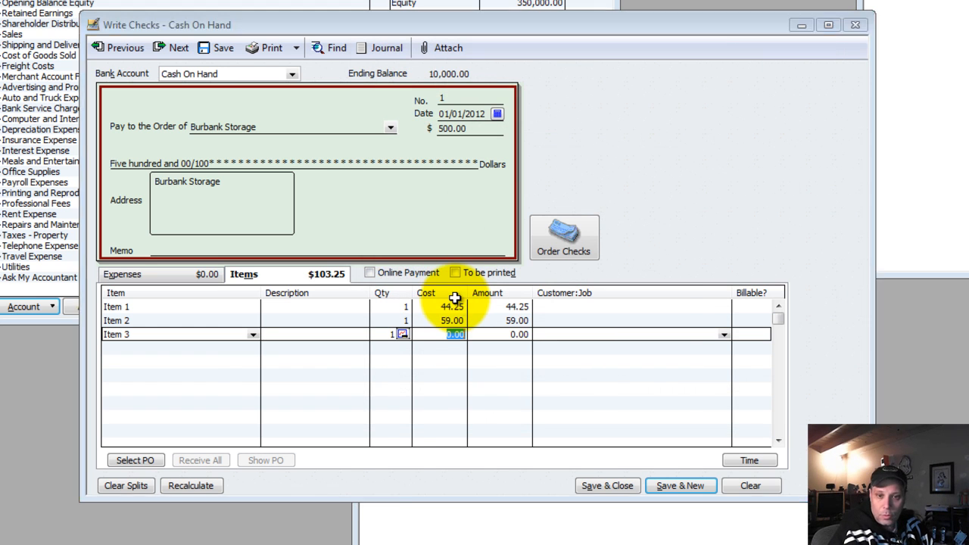
pyautogui.hotkey('alt', 'Tab')
pyautogui.press('Right')
pyautogui.press('Right')
pyautogui.hotkey('ctrl', 'c')
pyautogui.hotkey('alt', 'Tab')
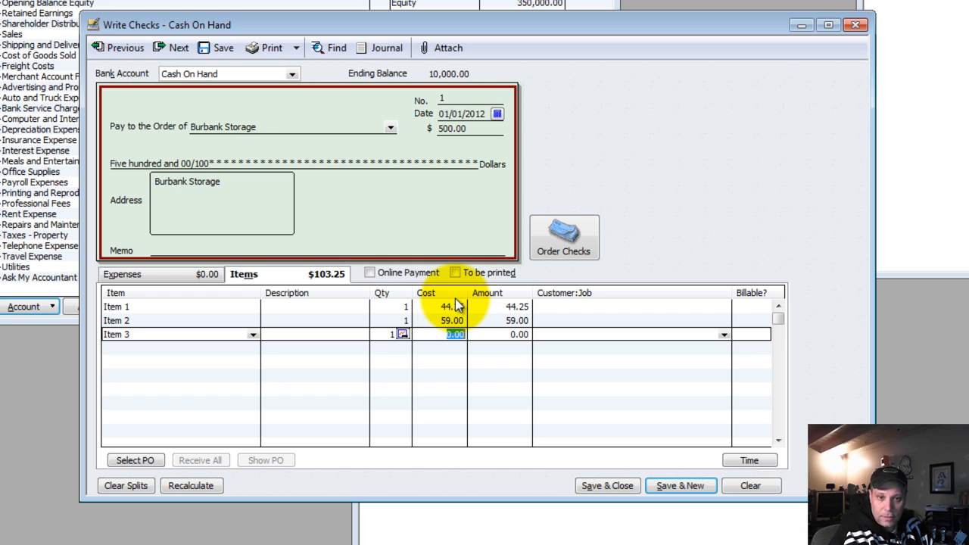
pyautogui.press('Tab')
pyautogui.press('Tab')
# Copy the Item 4 description from the Excel worksheet into the fourth item line of the QuickBooks check
pyautogui.hotkey('alt', 'Tab')
pyautogui.press('Down')
pyautogui.hotkey('ctrl', 'c')
pyautogui.hotkey('alt', 'Tab')
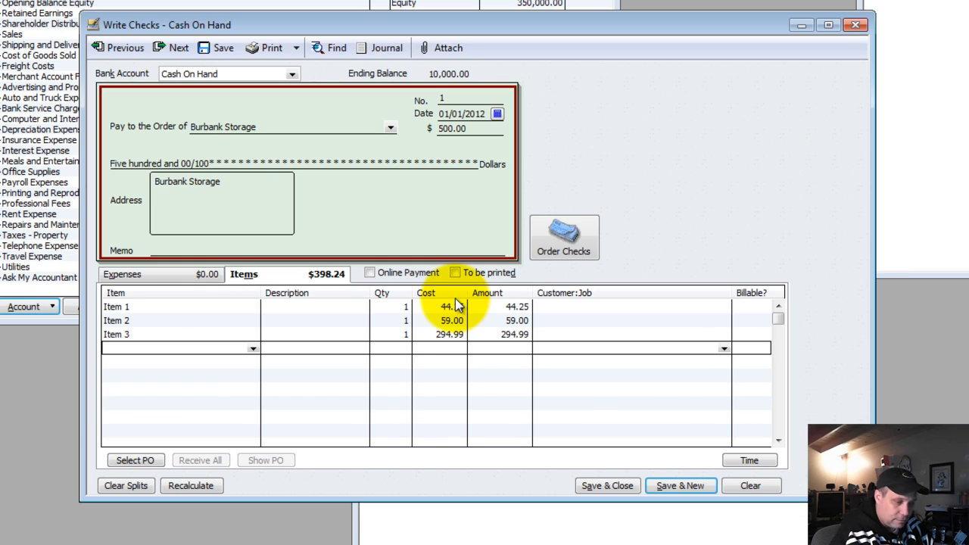
pyautogui.hotkey('alt', 'Tab')
pyautogui.press('Left')
pyautogui.press('Left')
pyautogui.hotkey('ctrl', 'c')
pyautogui.hotkey('alt', 'Tab')
pyautogui.hotkey('ctrl', 'v')
pyautogui.press('Tab')
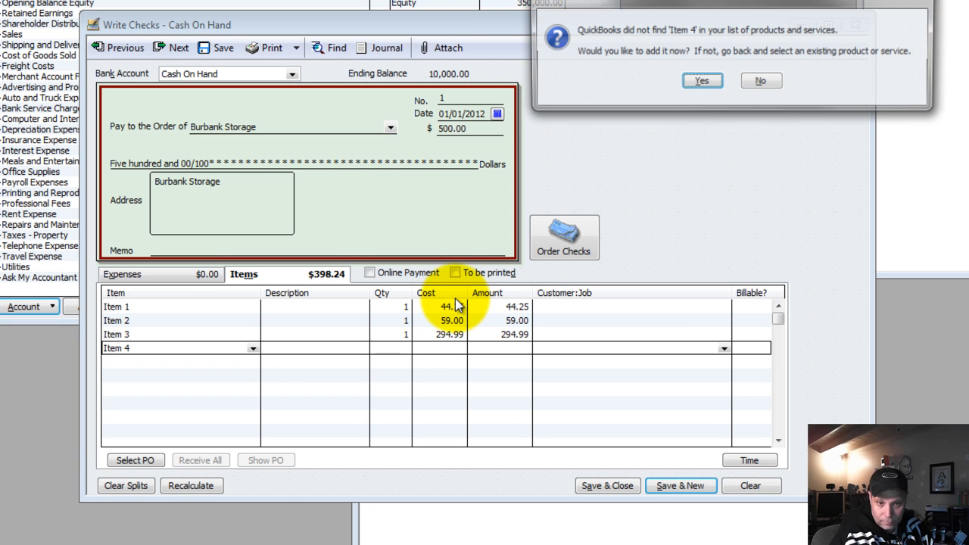
# Add Item 4 as a new inventory part with Sales as its income account
pyautogui.click(699, 81)
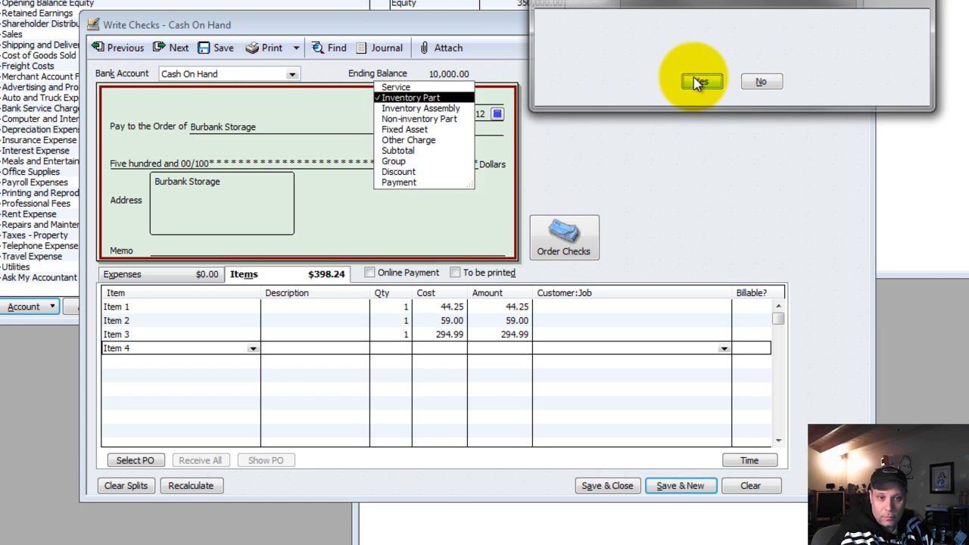
pyautogui.press('Tab')
pyautogui.click(658, 320)
pyautogui.write('Sales')
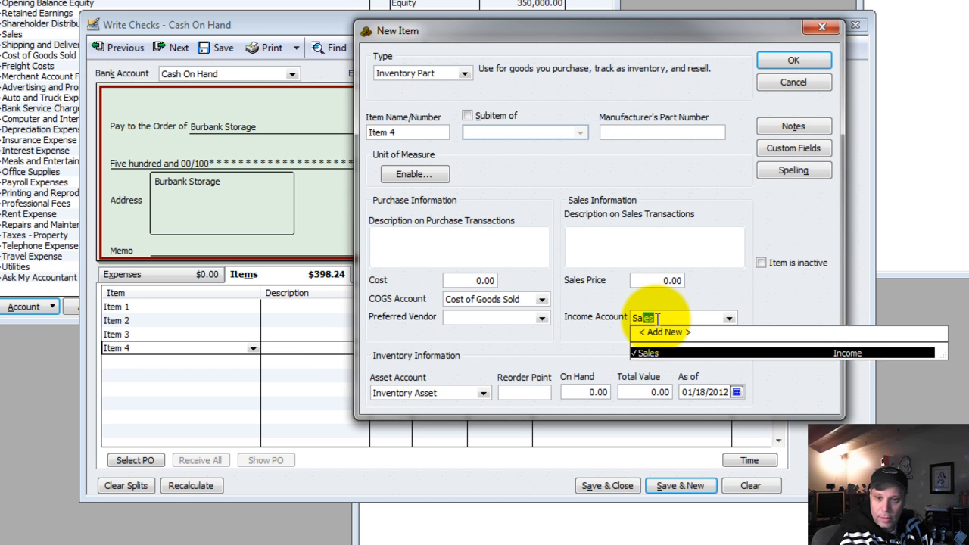
pyautogui.press('Tab')
pyautogui.click(787, 60)
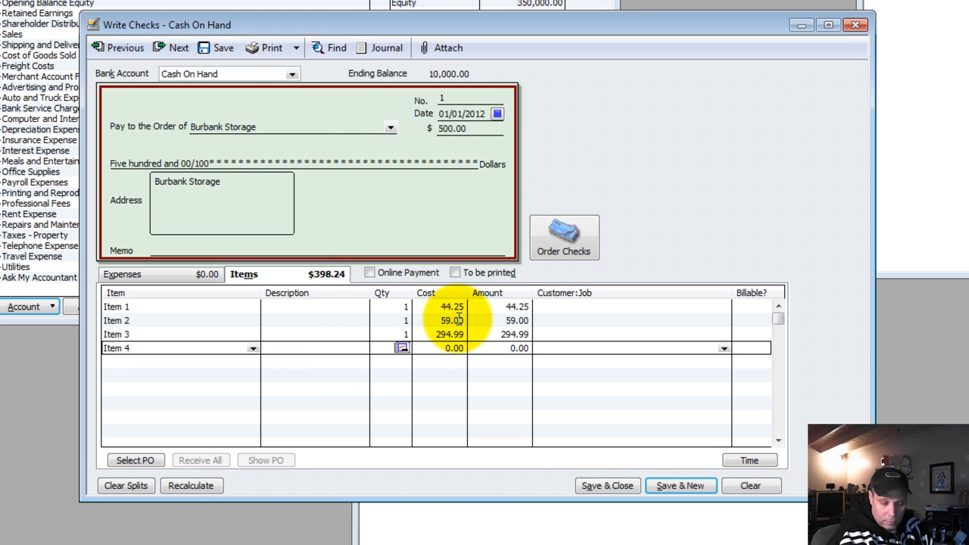
# Take Item 4's cost of 101.77 from the Excel worksheet into its QuickBooks check line and round the line down to 101.76
pyautogui.hotkey('alt', 'Tab')
pyautogui.press('Right')
pyautogui.press('Right')
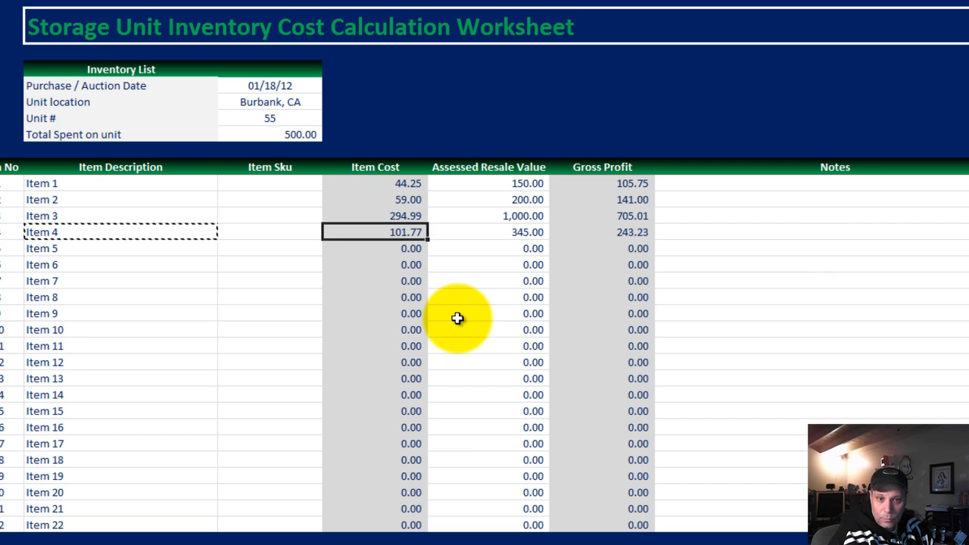
pyautogui.hotkey('ctrl', 'c')
pyautogui.hotkey('alt', 'Tab')
pyautogui.write('77')
pyautogui.press('Tab')
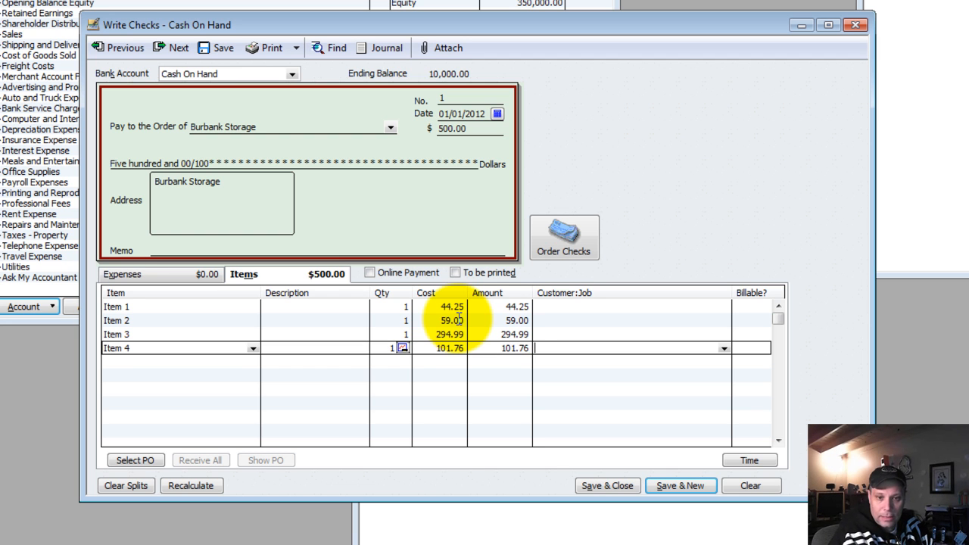
# Refresh the Balance Sheet report and turn off refresh prompts for all reports and graphs
pyautogui.click(312, 277)
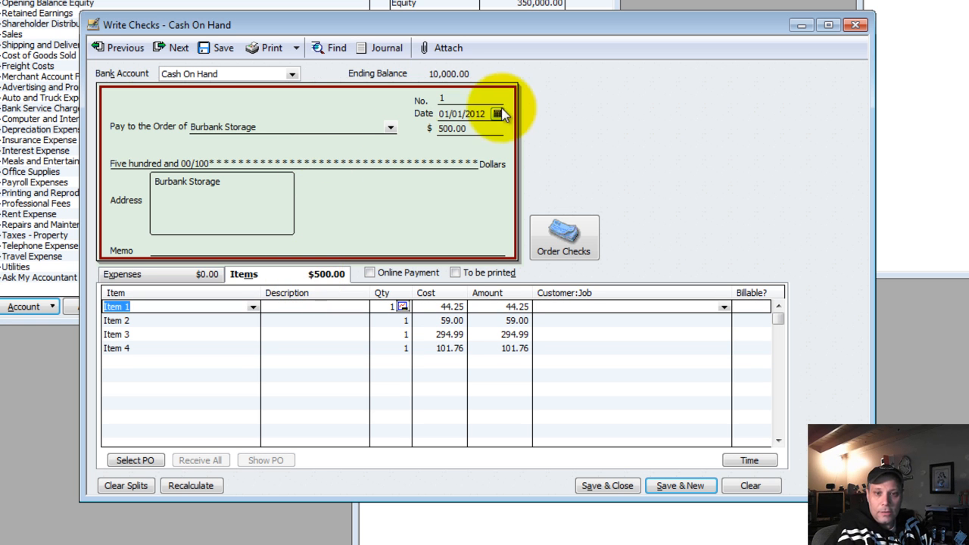
pyautogui.click(946, 136)
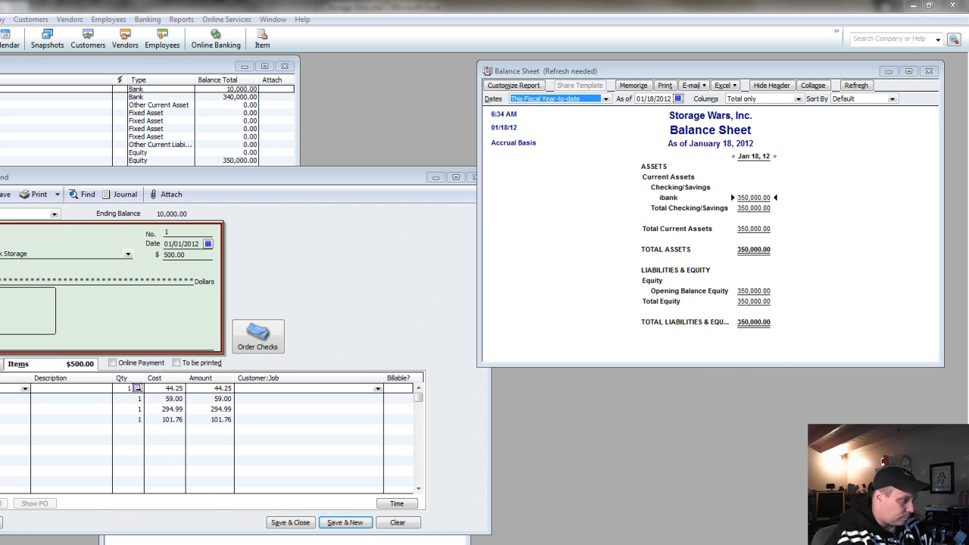
pyautogui.click(377, 396)
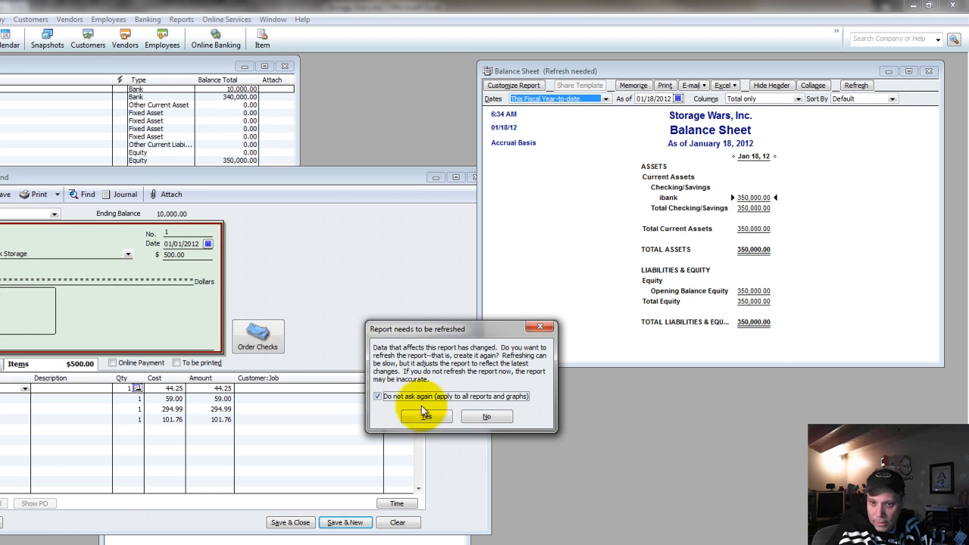
pyautogui.click(424, 416)
# Enlarge the Balance Sheet window downward and move the check window so both are visible side by side
pyautogui.moveTo(727, 367); pyautogui.dragTo(806, 511)
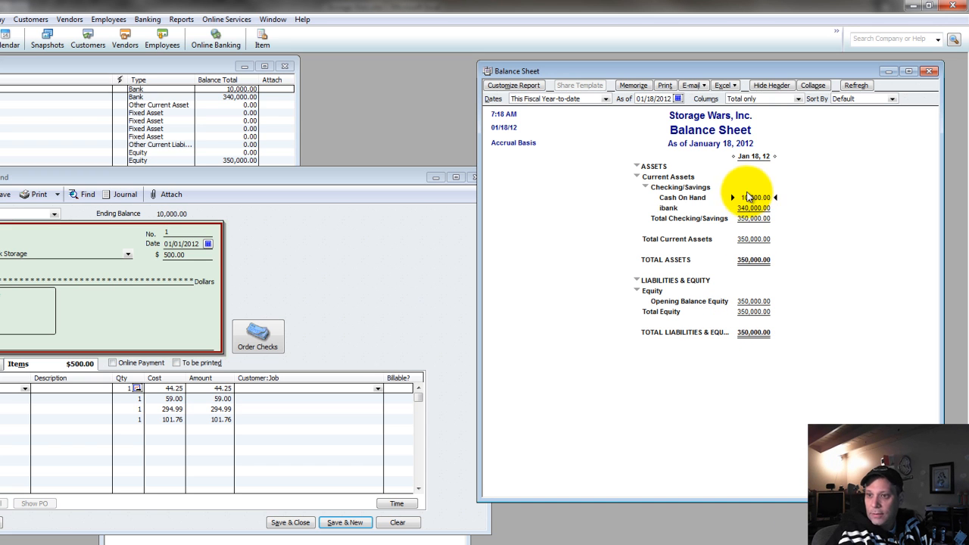
pyautogui.moveTo(253, 183); pyautogui.dragTo(200, 189)
pyautogui.click(625, 270)
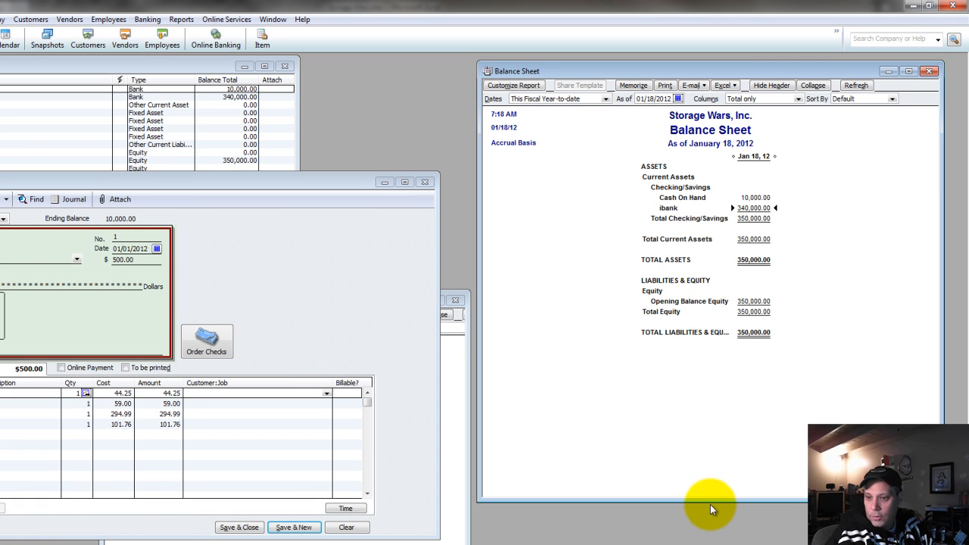
pyautogui.moveTo(717, 503); pyautogui.dragTo(717, 543)
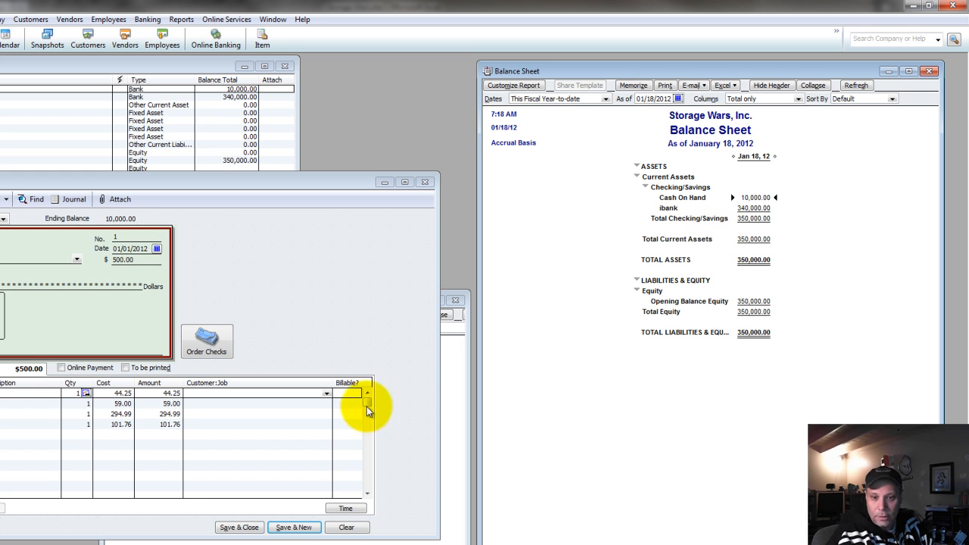
# Save and close the Burbank Storage check and return to the Balance Sheet report
pyautogui.click(239, 527)
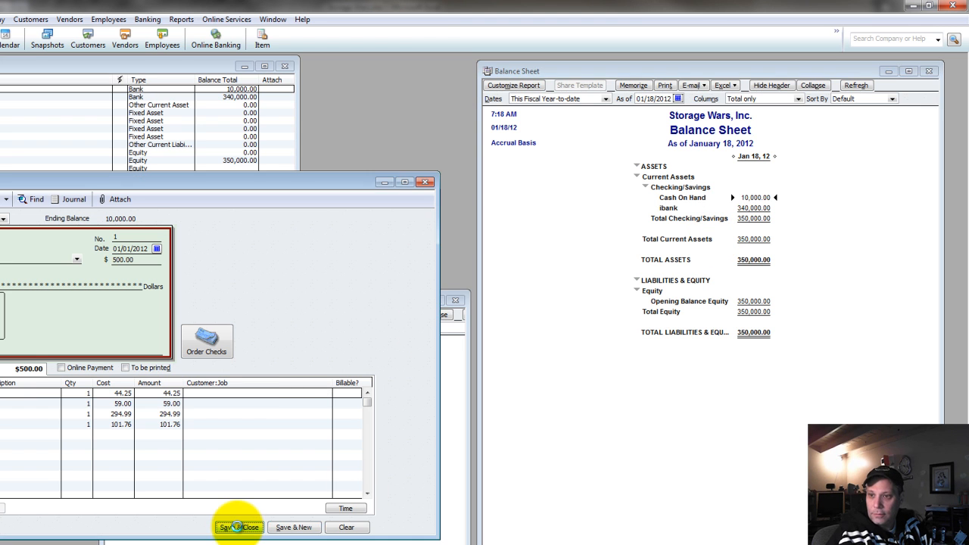
pyautogui.click(764, 253)
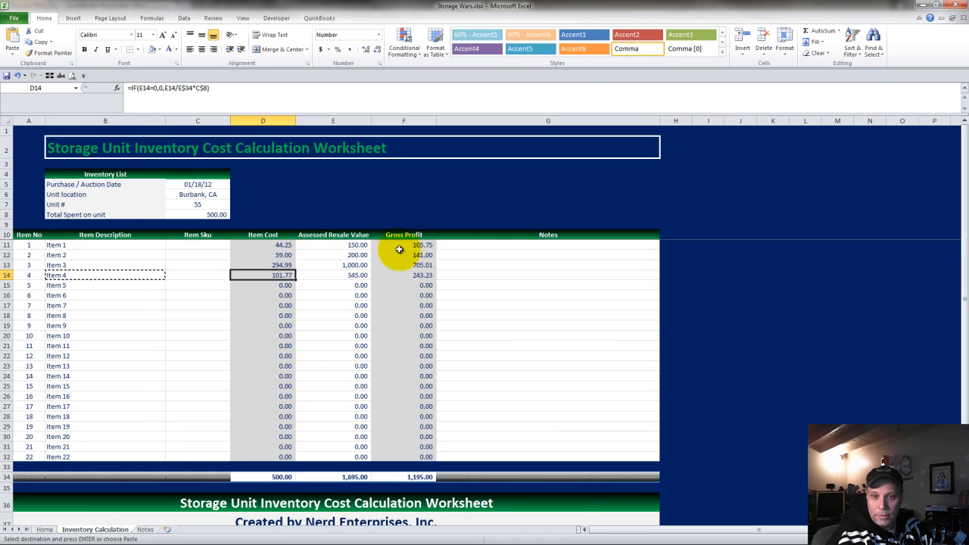
# Glance at the Excel worksheet's resale values and trace the QuickBooks Inventory Asset balance back to the Burbank Storage check's item lines
pyautogui.click(340, 247)
pyautogui.hotkey('alt', 'Tab')
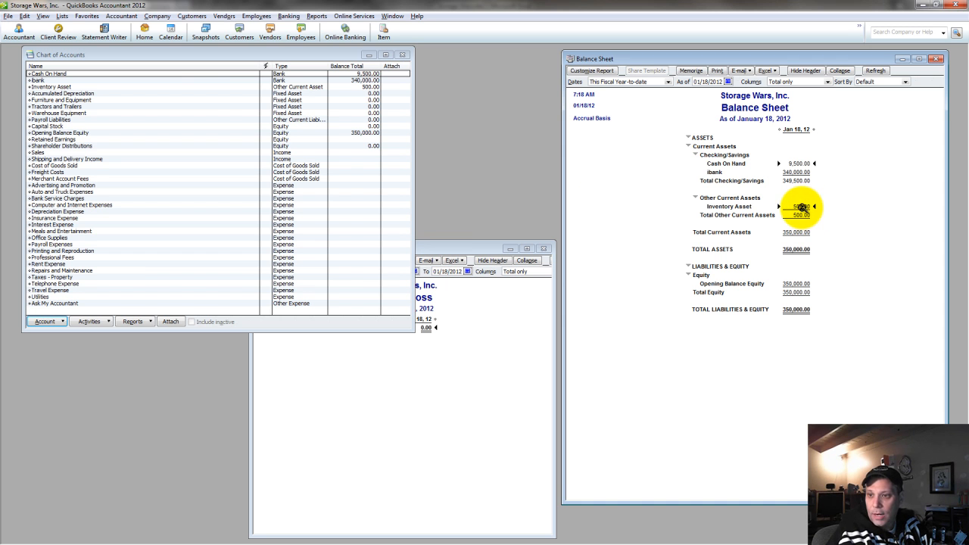
pyautogui.doubleClick(801, 206)
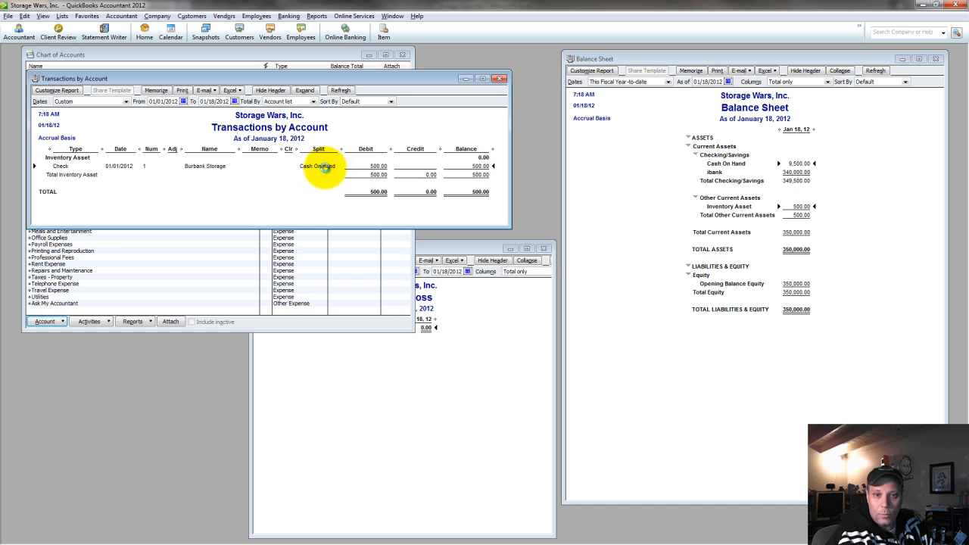
pyautogui.doubleClick(320, 167)
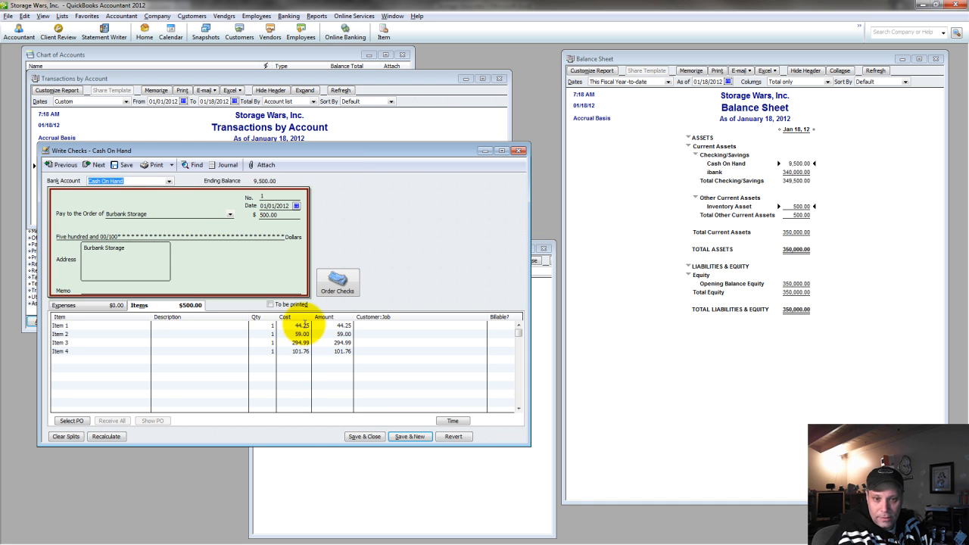
pyautogui.click(520, 151)
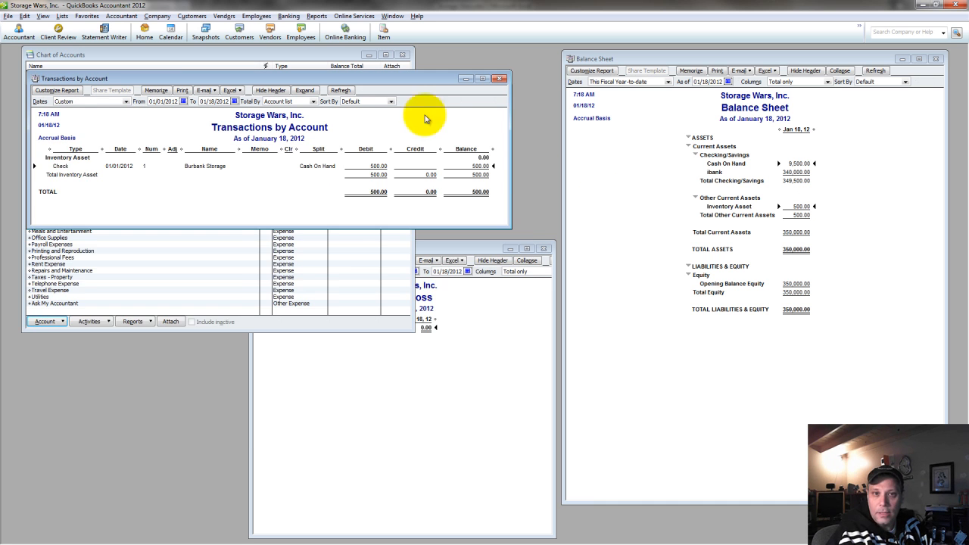
# Open Add/Edit Multiple List Entries and show the Inventory Parts list
pyautogui.click(86, 16)
pyautogui.moveTo(61, 16)
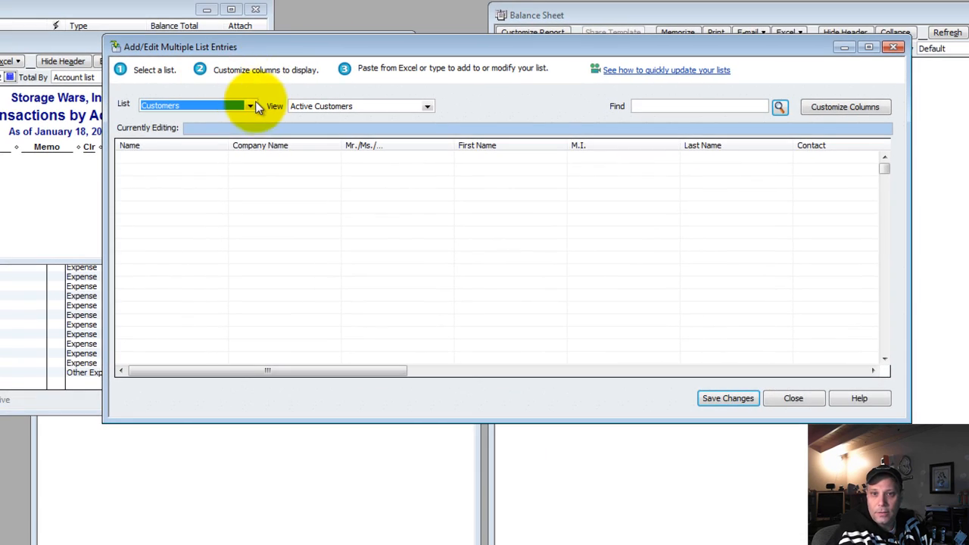
pyautogui.click(251, 107)
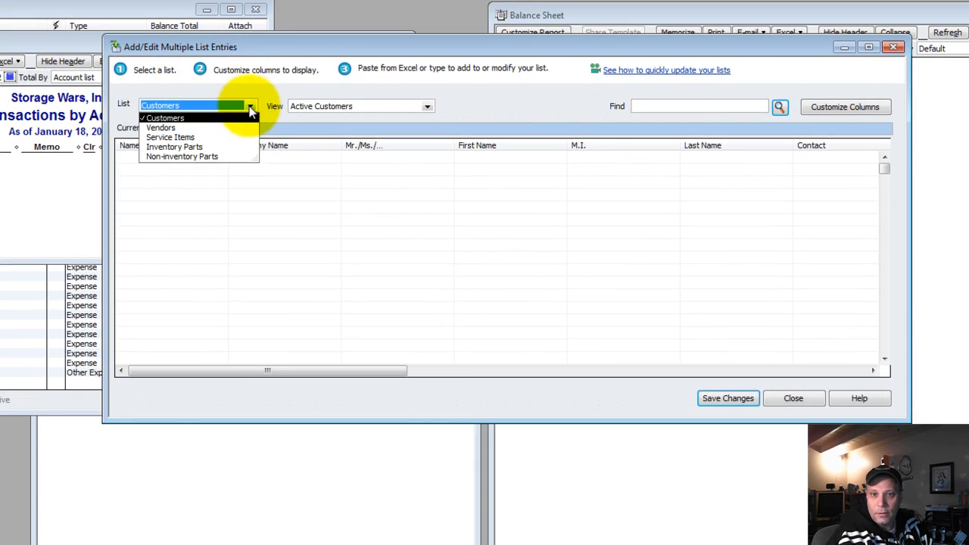
pyautogui.click(176, 147)
# Set Item 1's sales price in QuickBooks to 150, its assessed resale value in the Excel worksheet
pyautogui.click(519, 157)
pyautogui.hotkey('alt', 'Tab')
pyautogui.click(269, 287)
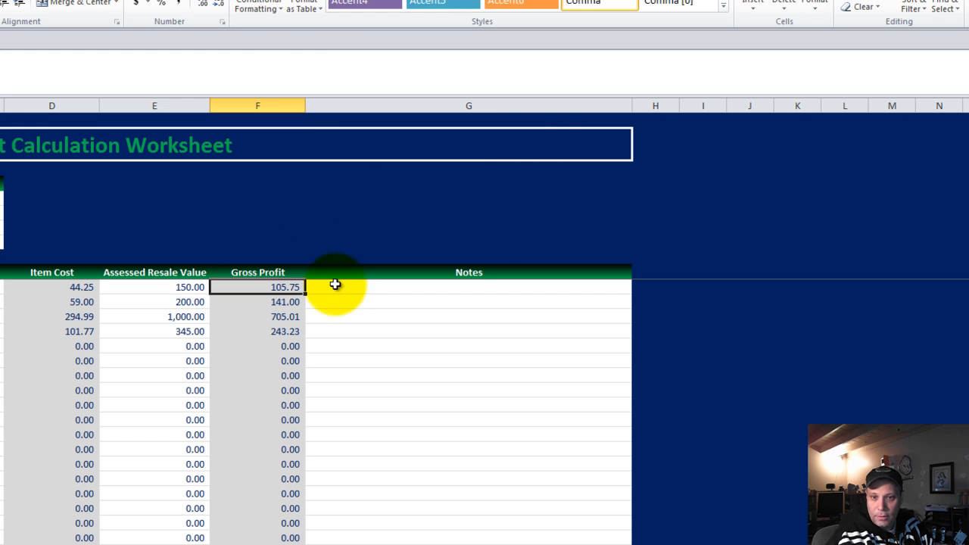
pyautogui.click(148, 291)
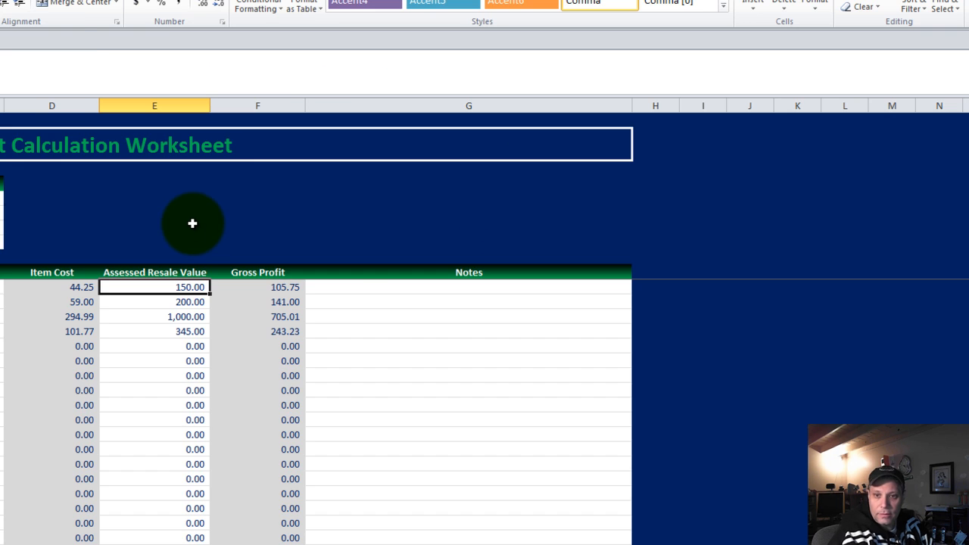
pyautogui.hotkey('alt', 'Tab')
pyautogui.write('150')
pyautogui.press('Down')
# Look up Item 2's assessed resale value in Excel and set its QuickBooks sales price to 200
pyautogui.hotkey('alt', 'Tab')
pyautogui.press('Return')
pyautogui.hotkey('alt', 'Tab')
pyautogui.write('200')
pyautogui.press('Down')
# Set Item 3's QuickBooks sales price to 1000 from the Excel worksheet, and select Item 4's assessed resale value there
pyautogui.hotkey('alt', 'Tab')
pyautogui.press('Return')
pyautogui.hotkey('alt', 'Tab')
pyautogui.write('1')
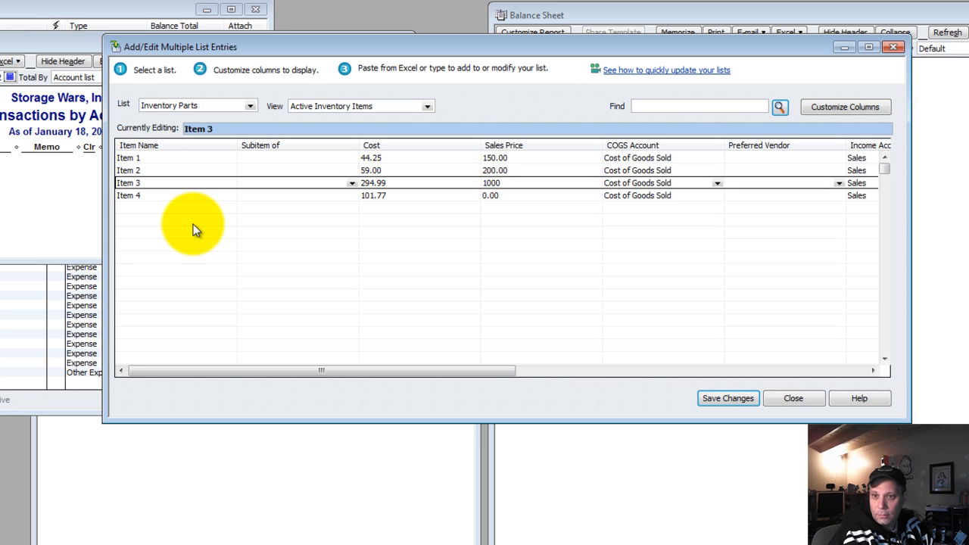
pyautogui.press('Down')
pyautogui.hotkey('alt', 'Tab')
pyautogui.press('Return')
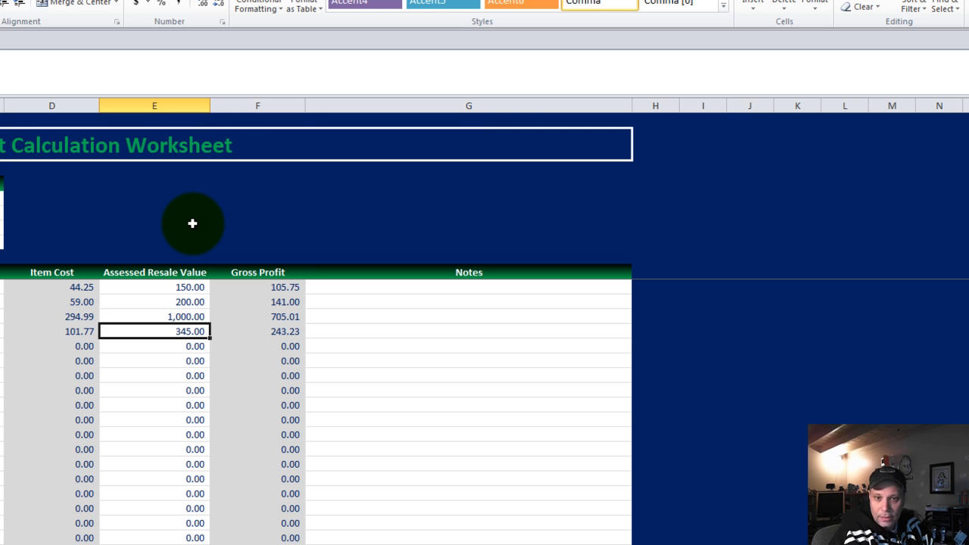
# Set Item 4's QuickBooks sales price to 345, save the inventory part changes and close the multiple list entries window
pyautogui.hotkey('alt', 'Tab')
pyautogui.write('345')
pyautogui.press('Tab')
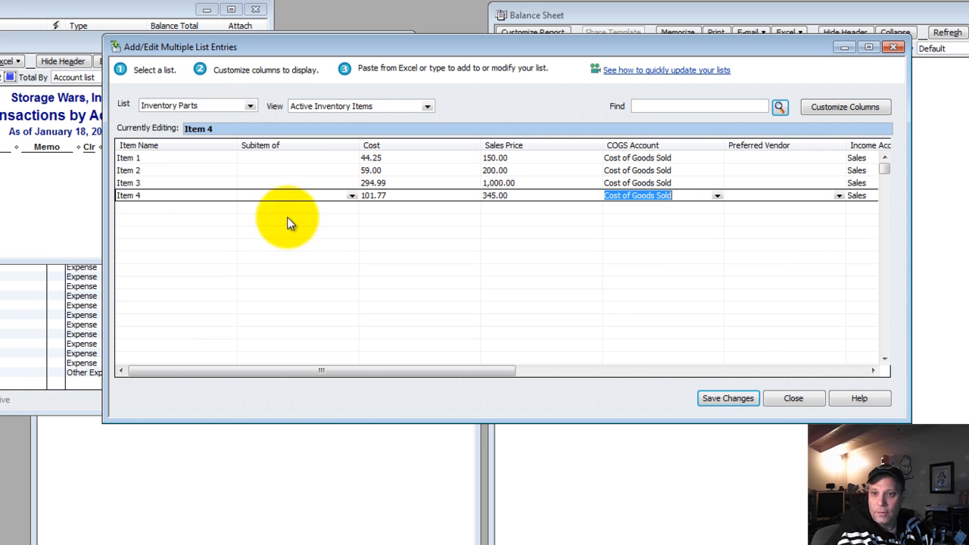
pyautogui.click(719, 399)
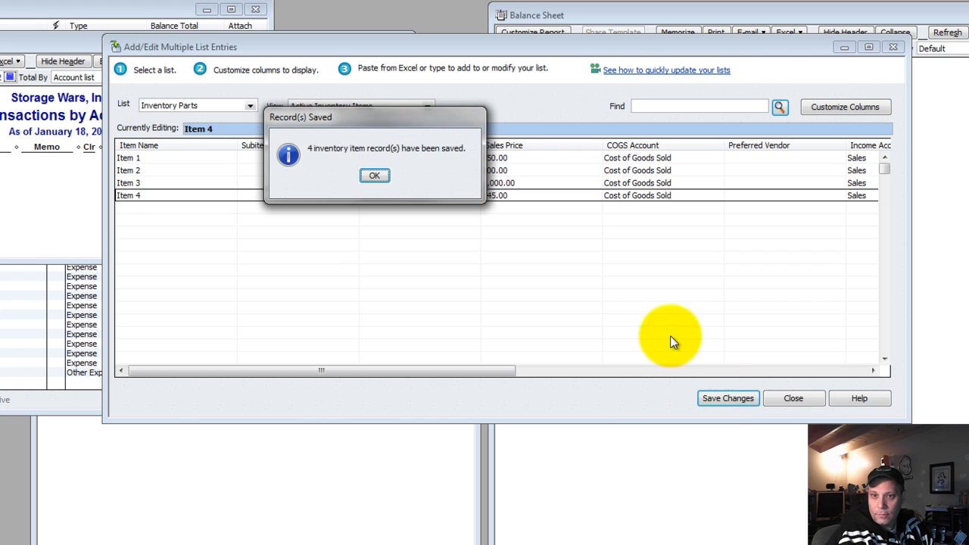
pyautogui.click(374, 175)
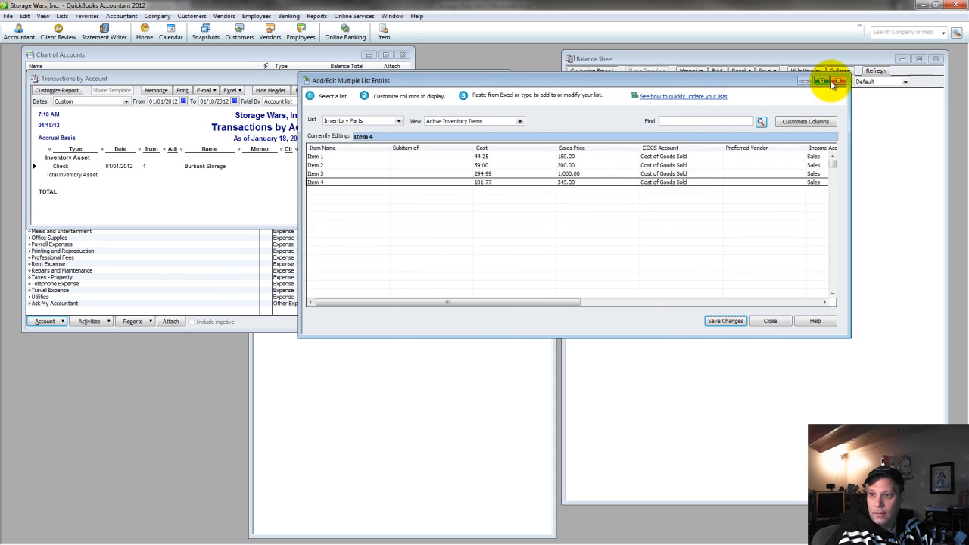
pyautogui.click(837, 81)
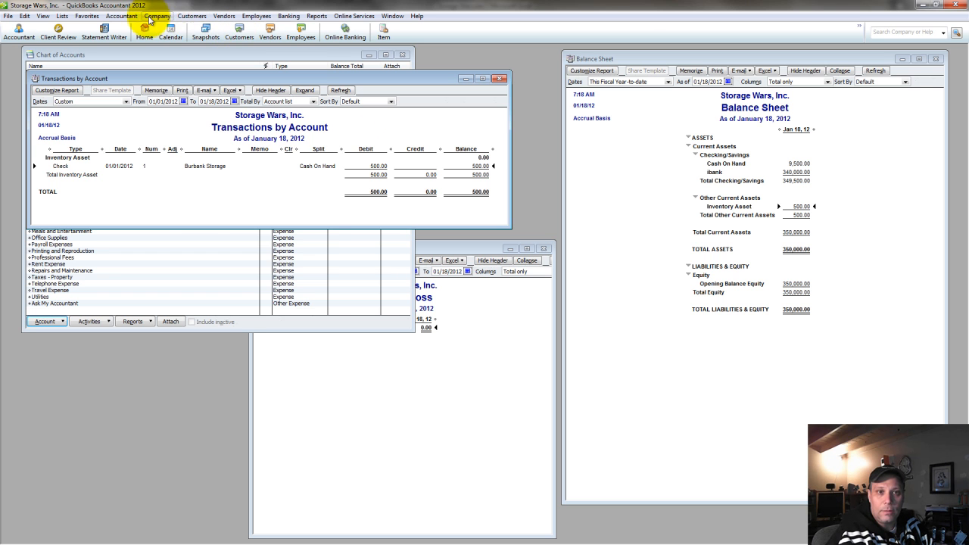
# Open a new sales receipt and move its window clear of the open reports
pyautogui.click(188, 18)
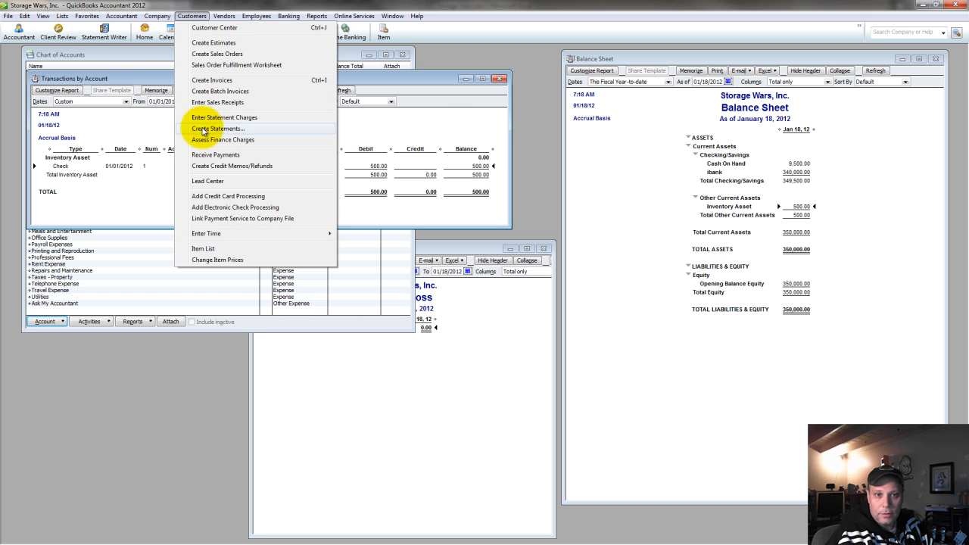
pyautogui.click(411, 136)
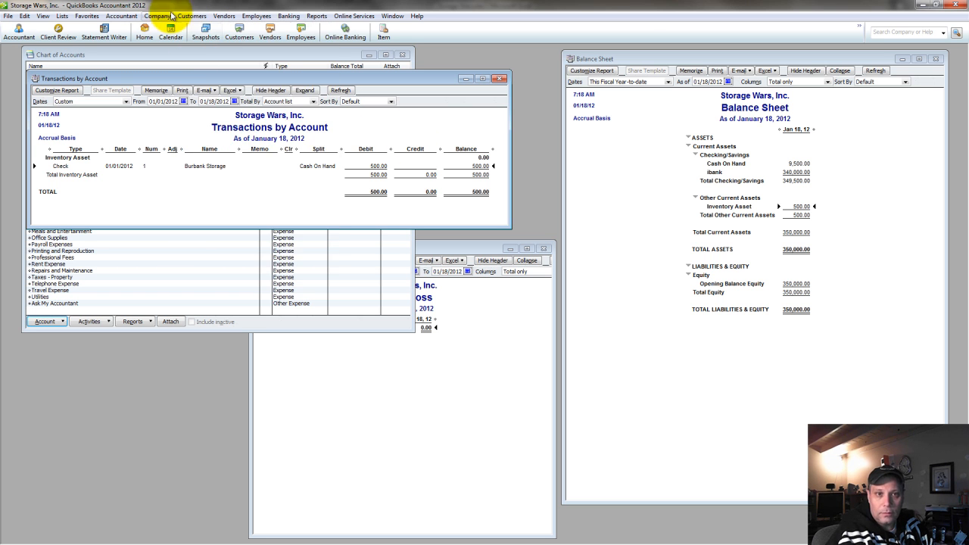
pyautogui.click(190, 17)
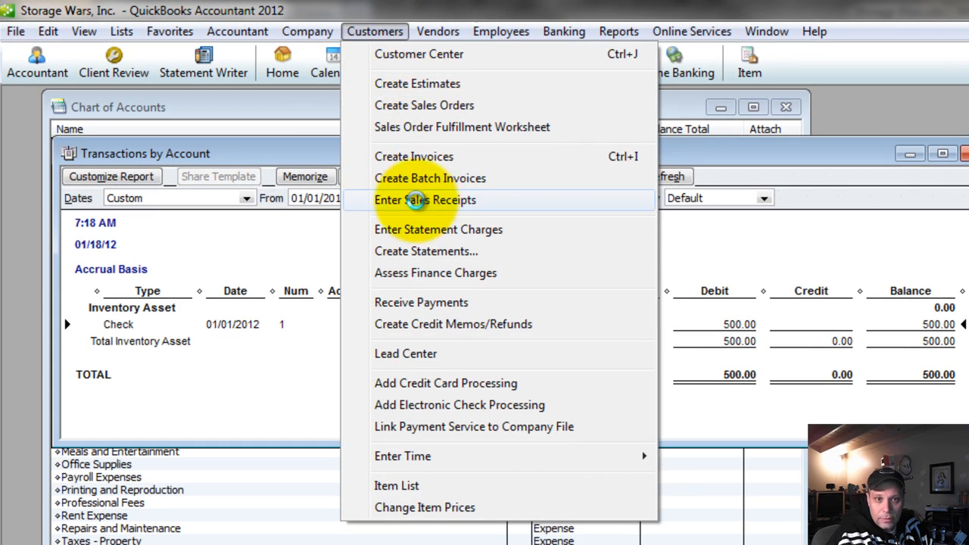
pyautogui.click(421, 201)
pyautogui.moveTo(354, 176); pyautogui.dragTo(653, 441)
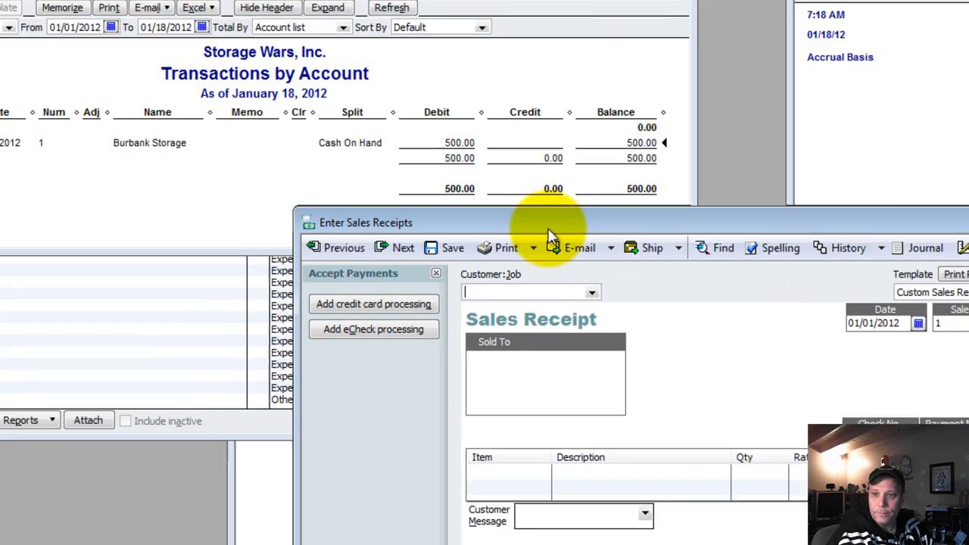
pyautogui.moveTo(269, 95); pyautogui.dragTo(269, 100)
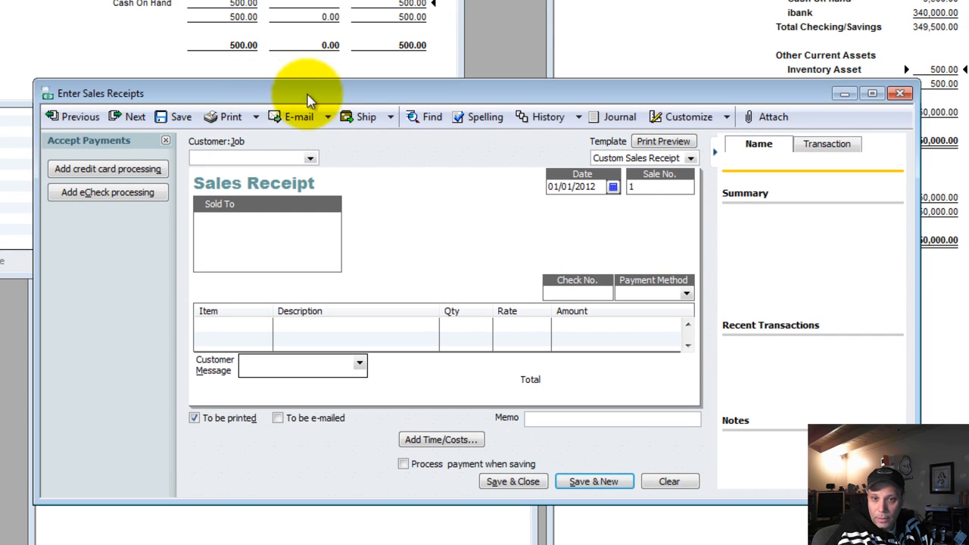
# Add a new customer named Always Right and assign it to the sales receipt
pyautogui.click(308, 159)
pyautogui.click(257, 172)
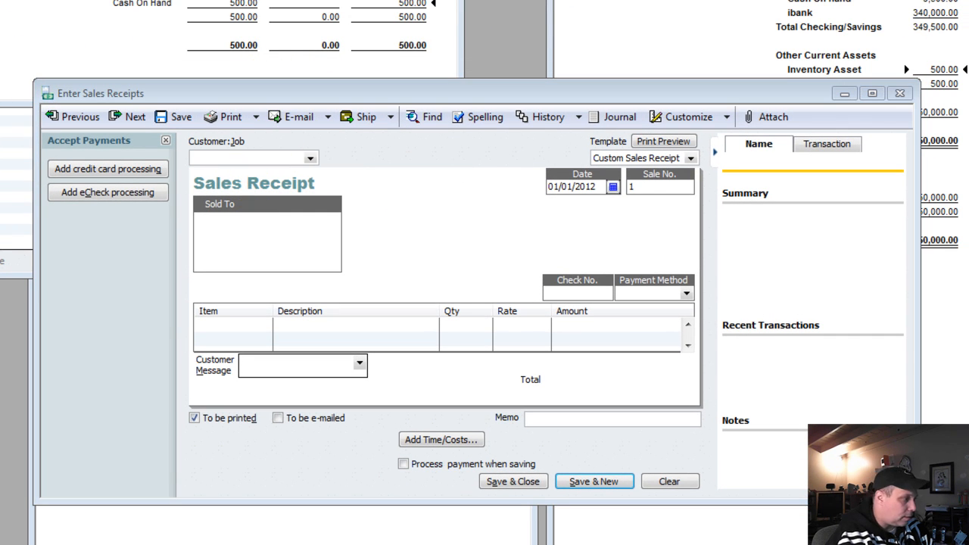
pyautogui.write('Always Right')
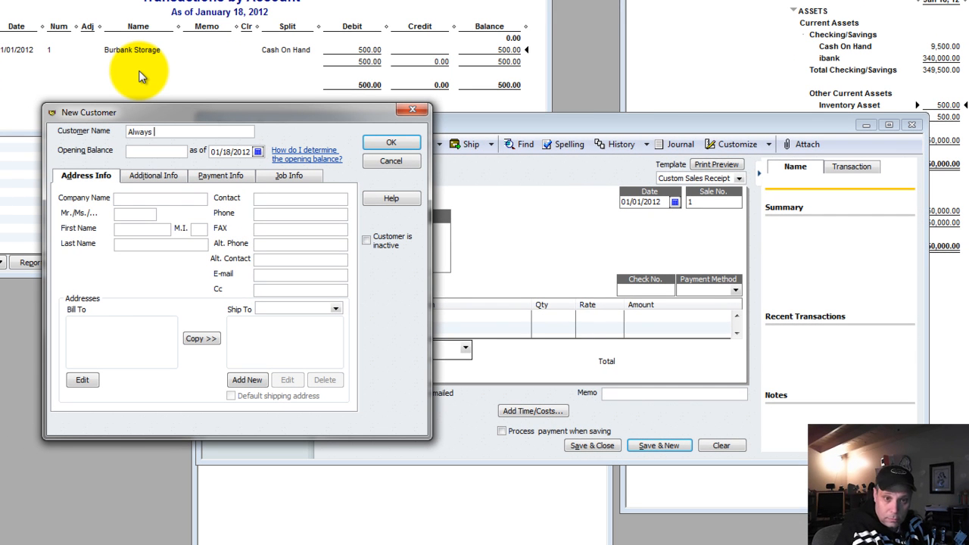
pyautogui.click(391, 142)
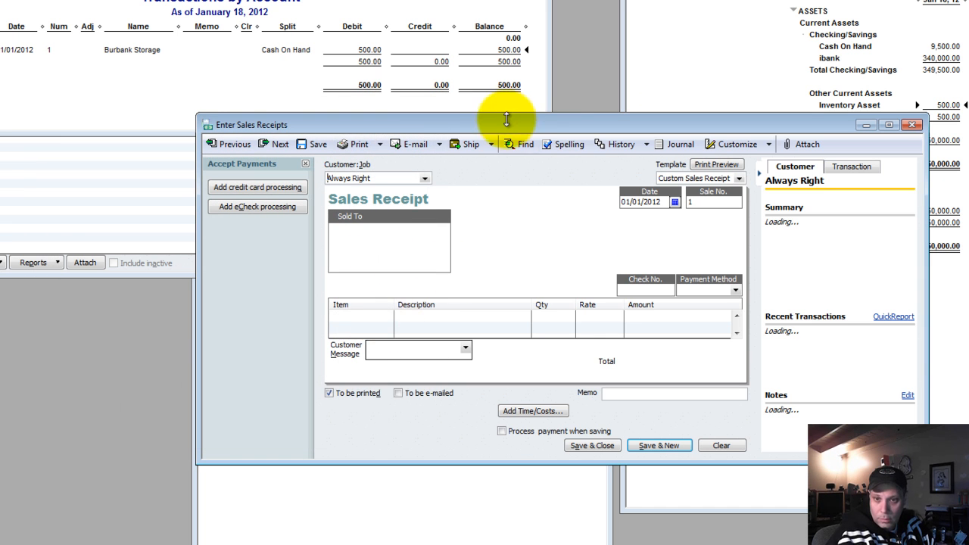
# Enlarge the sales receipt to show more item rows and add Item 1 on the first line
pyautogui.doubleClick(552, 114)
pyautogui.click(380, 204)
pyautogui.click(387, 206)
pyautogui.click(363, 234)
pyautogui.click(544, 211)
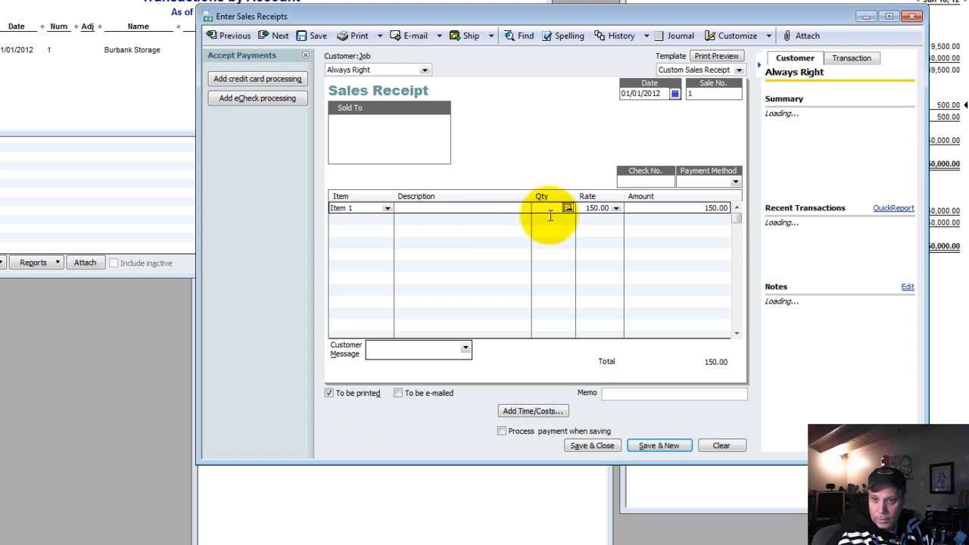
# Collapse the receipt's customer information pane and set Item 1's quantity to 1
pyautogui.moveTo(465, 15); pyautogui.dragTo(192, 44)
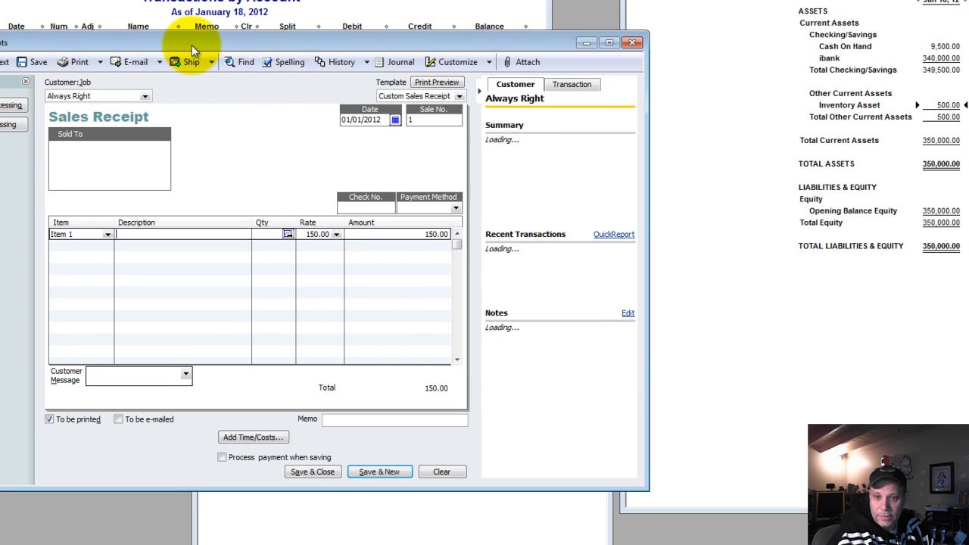
pyautogui.click(479, 90)
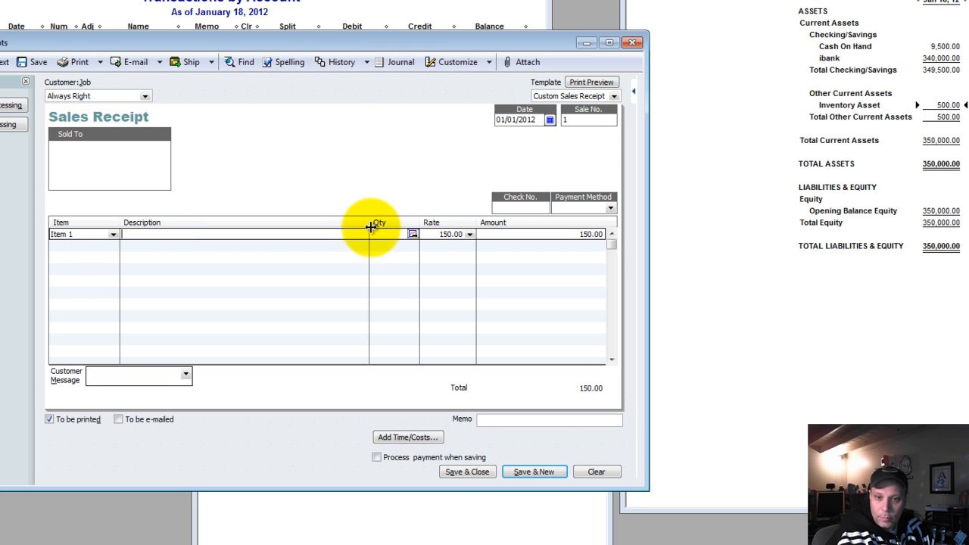
pyautogui.write('1')
pyautogui.press('Tab')
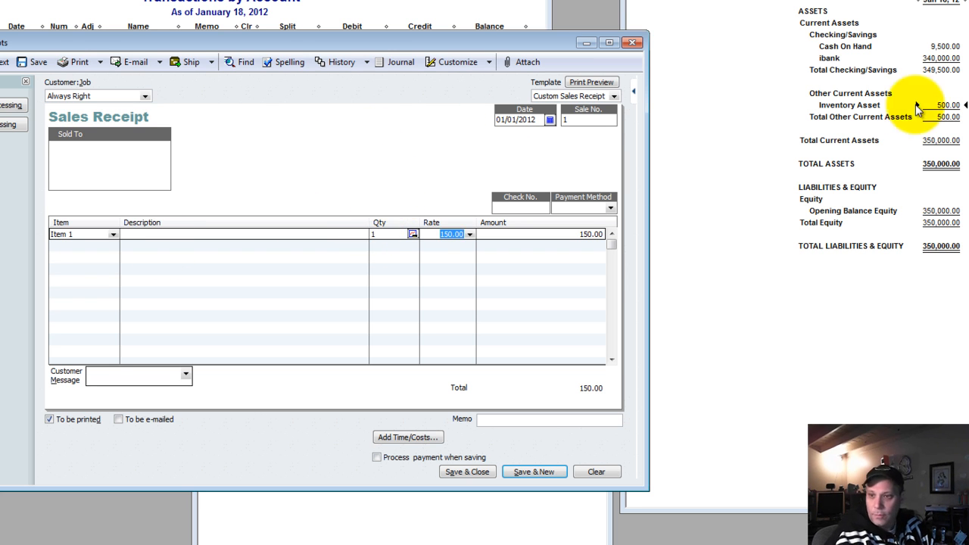
# Review the Balance Sheet's inventory asset and the Profit & Loss net income before saving the sales receipt
pyautogui.click(371, 541)
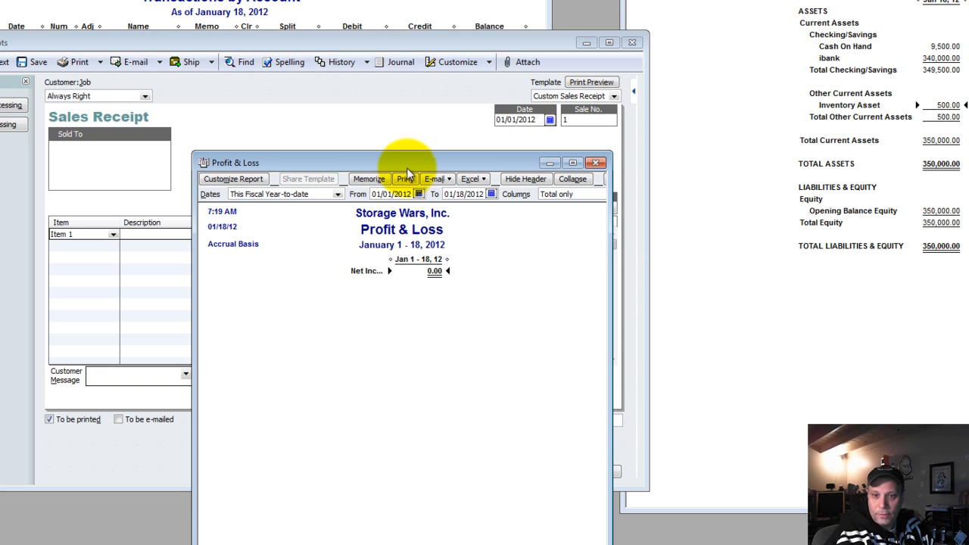
pyautogui.moveTo(403, 157); pyautogui.dragTo(539, 141)
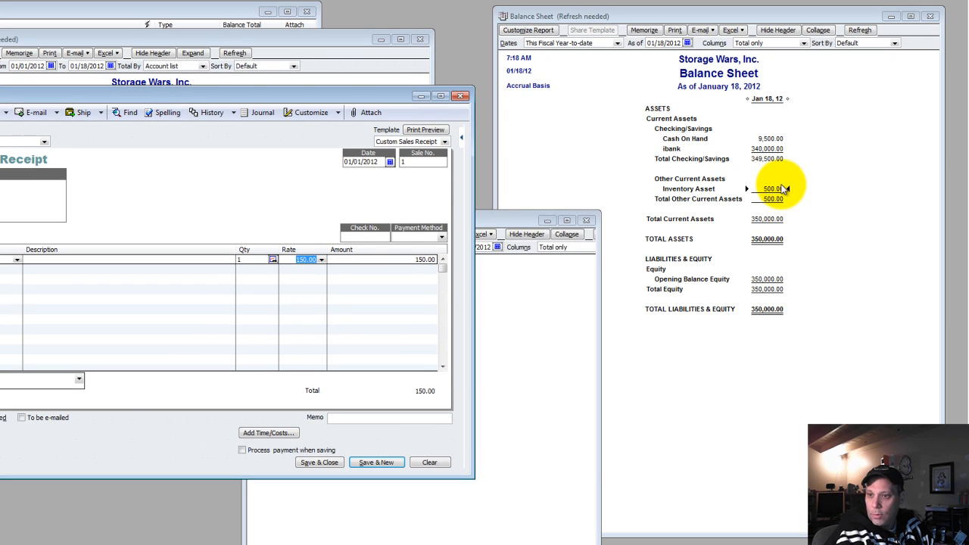
pyautogui.click(771, 191)
pyautogui.click(480, 224)
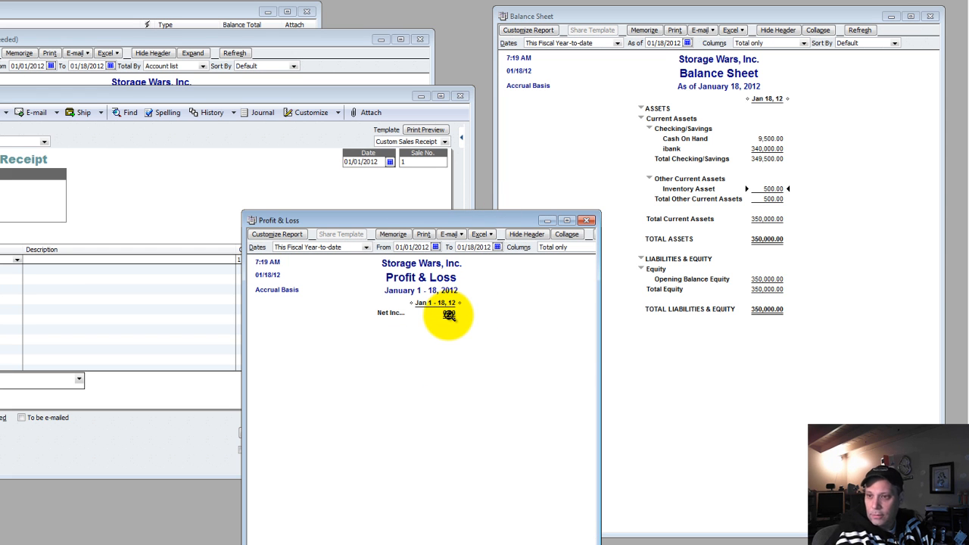
# Save and close the Item 1 sales receipt, and refresh the Balance Sheet to check its effect
pyautogui.click(261, 174)
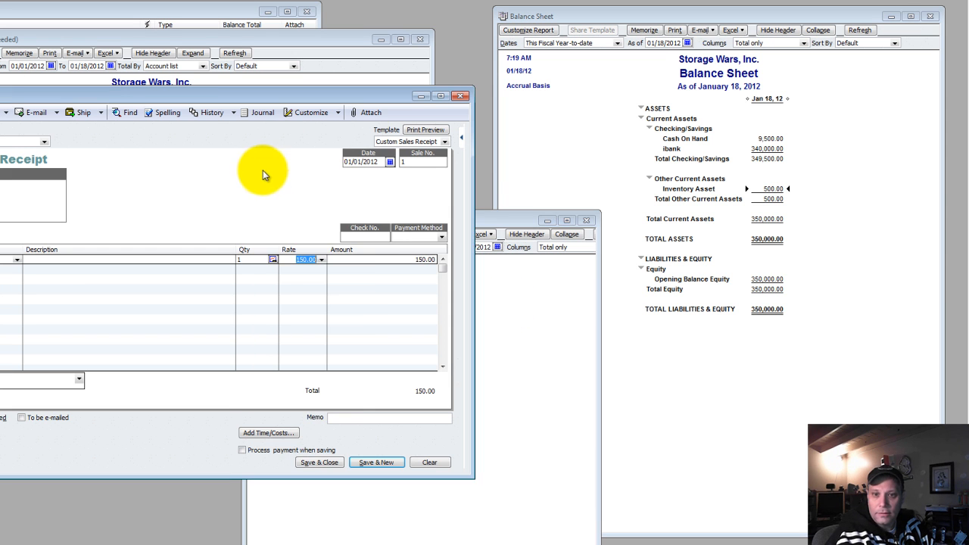
pyautogui.click(321, 462)
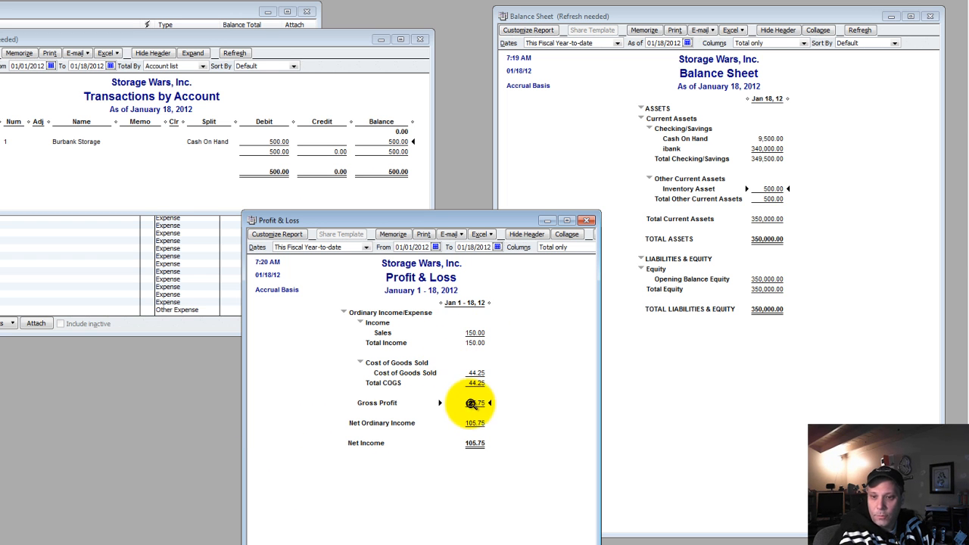
pyautogui.click(772, 181)
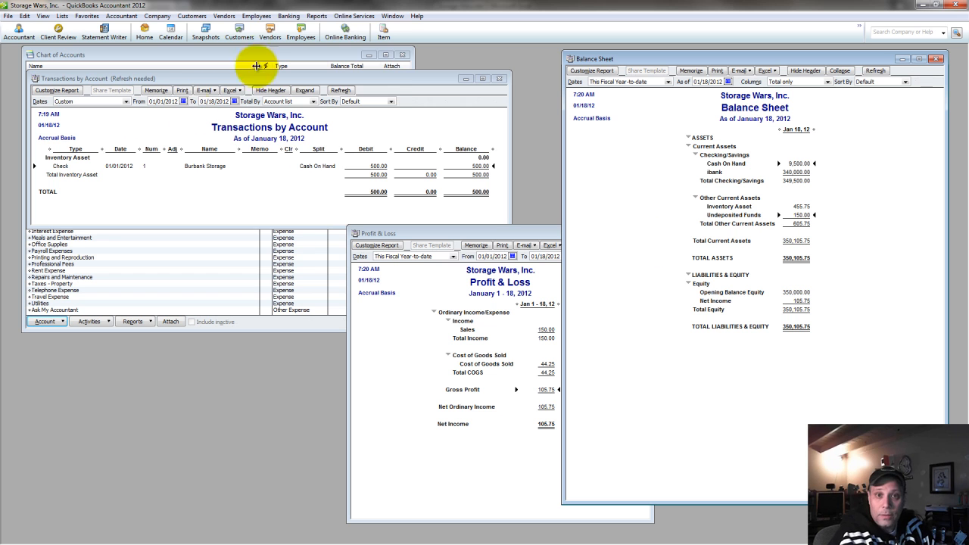
# Record a deposit of the 150.00 Always Right payment from undeposited funds into the ibank account
pyautogui.click(289, 16)
pyautogui.click(299, 76)
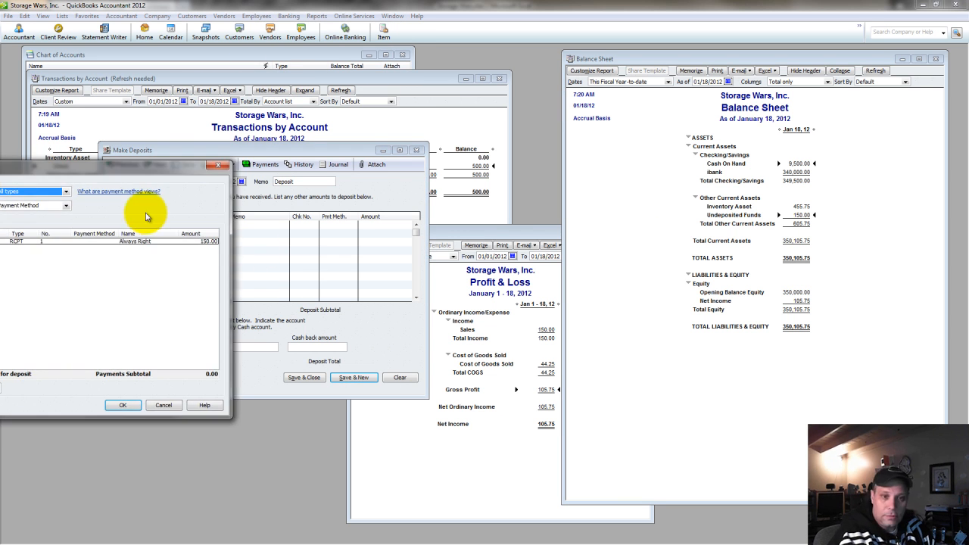
pyautogui.click(203, 261)
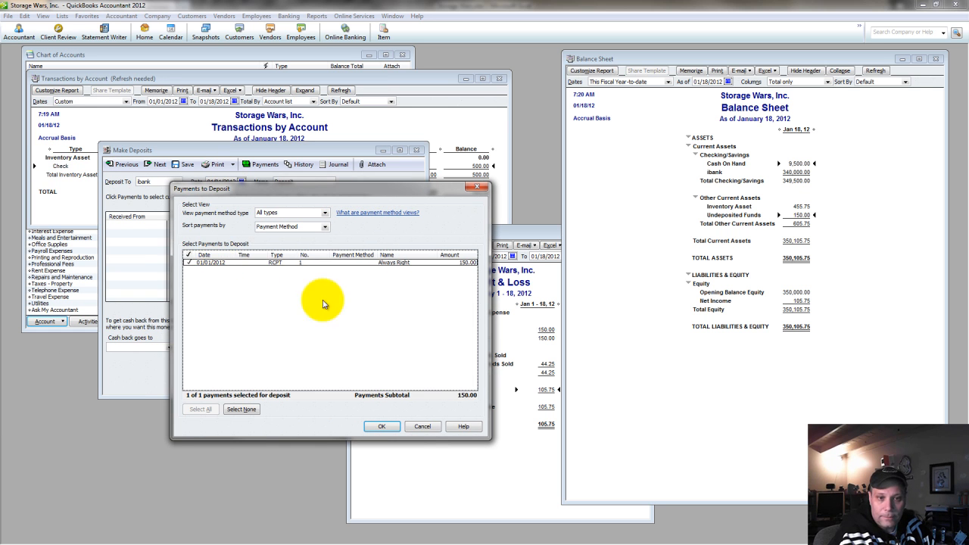
pyautogui.click(381, 426)
pyautogui.click(179, 181)
pyautogui.click(179, 182)
pyautogui.click(299, 377)
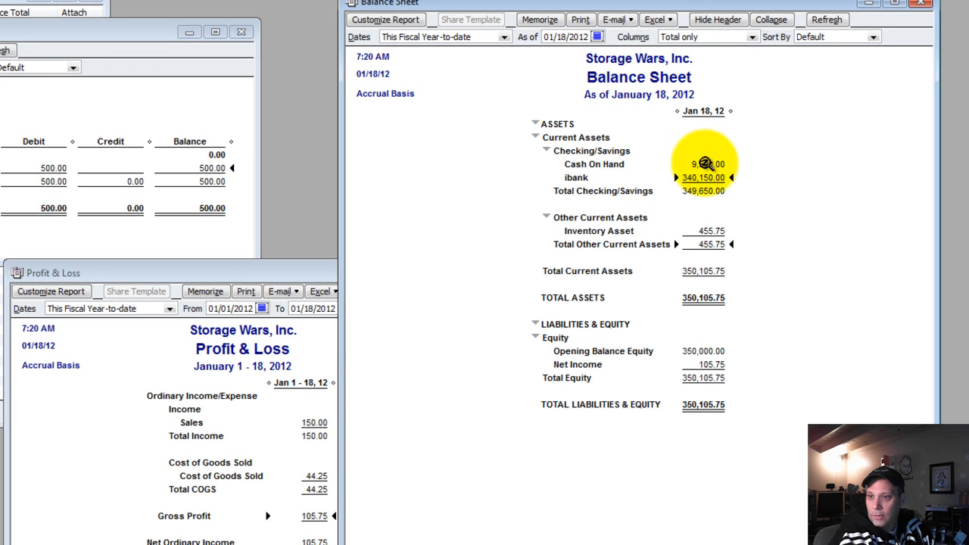
# Write and save a check from Cash On Hand for 1,000 to the Shareholder Distributions account
pyautogui.click(706, 164)
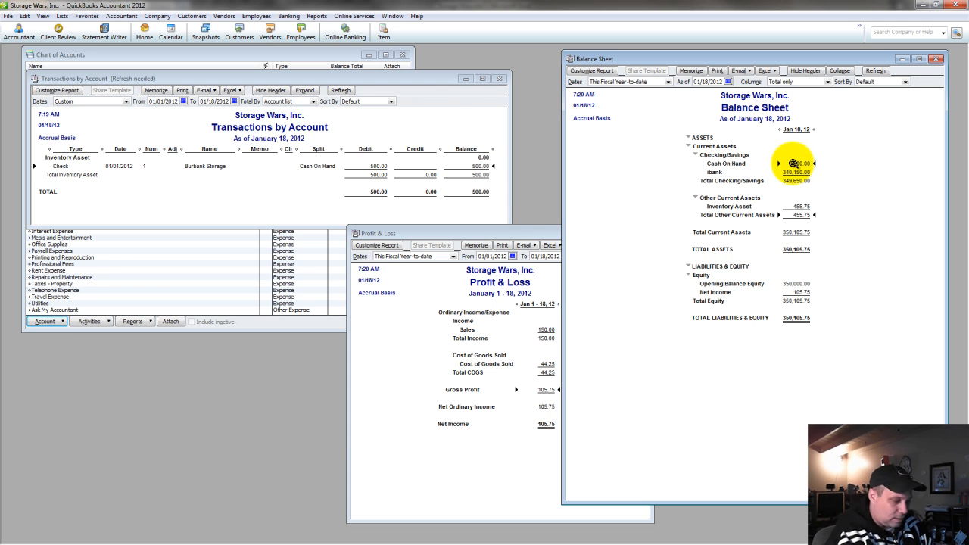
pyautogui.hotkey('ctrl', 'w')
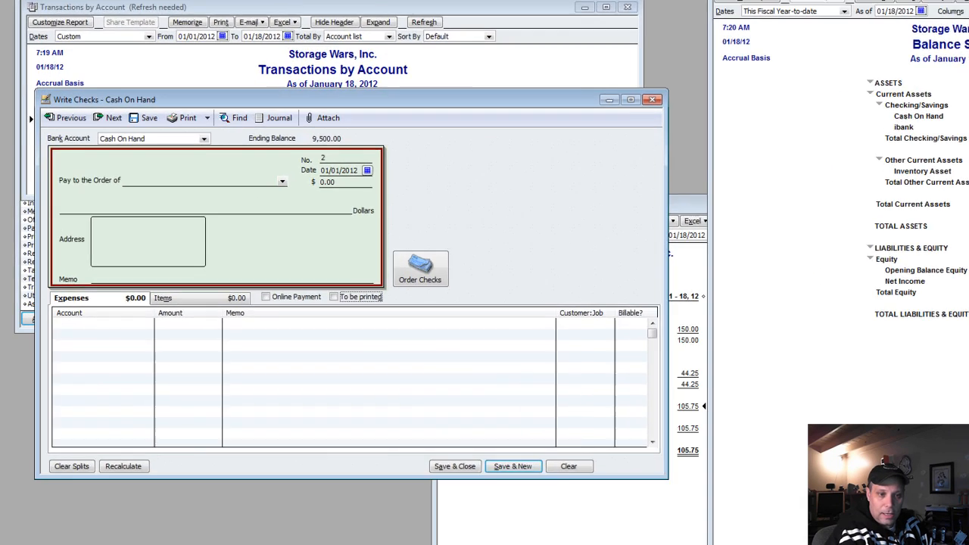
pyautogui.press('Tab')
pyautogui.write('Sah')
pyautogui.press('BackSpace')
pyautogui.press('BackSpace')
pyautogui.press('Up')
pyautogui.press('Tab')
pyautogui.write('1,000')
pyautogui.press('Tab')
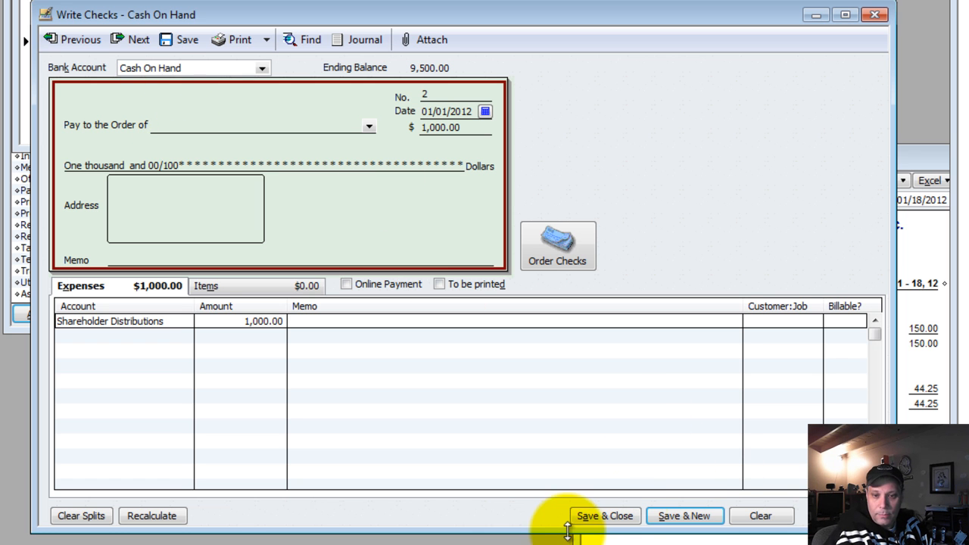
pyautogui.click(611, 522)
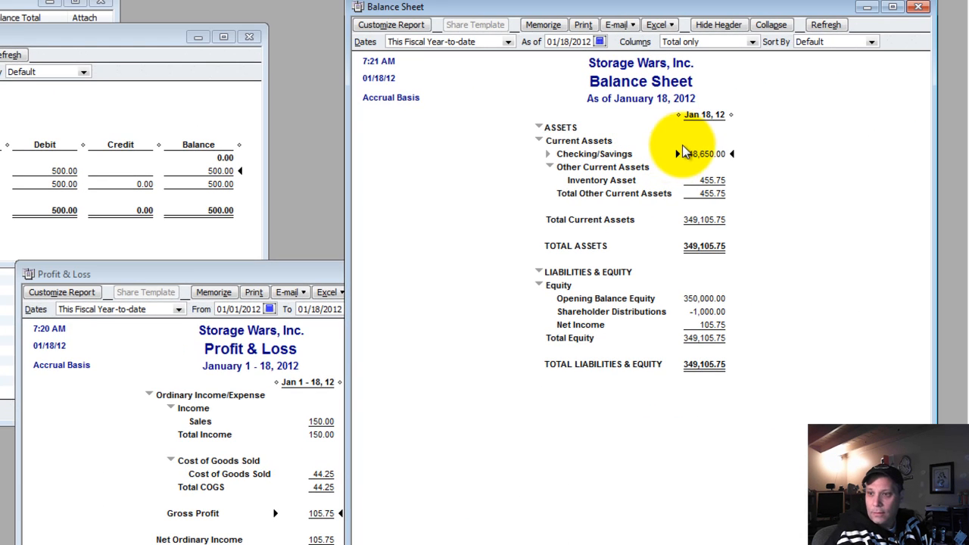
# Expand Checking/Savings on the Balance Sheet, then review the refreshed Transactions by Account report and close it
pyautogui.click(547, 153)
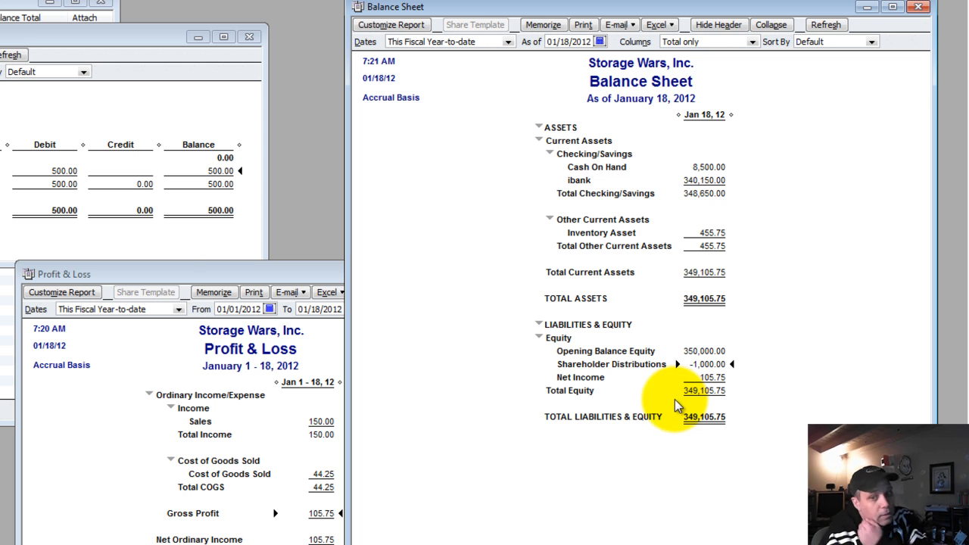
pyautogui.moveTo(163, 276); pyautogui.dragTo(4, 261)
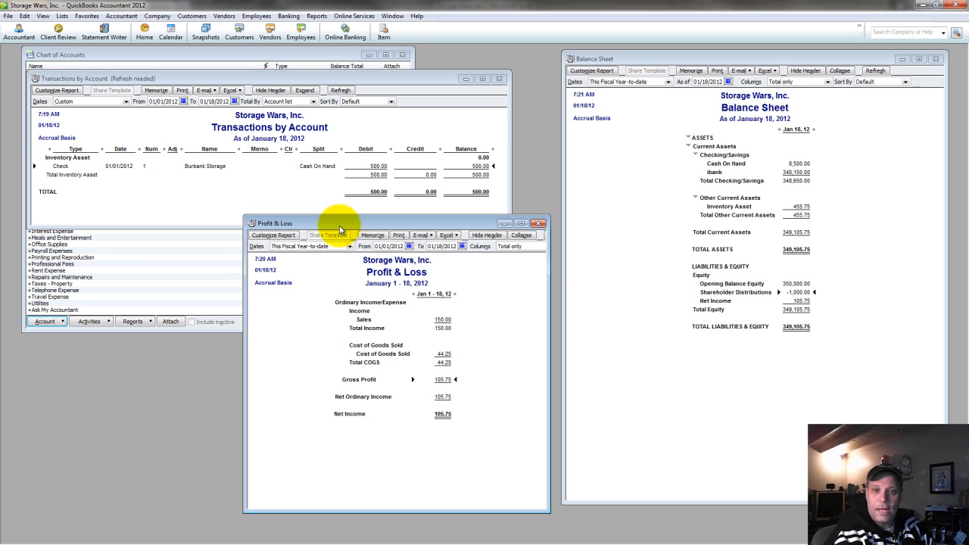
pyautogui.click(336, 174)
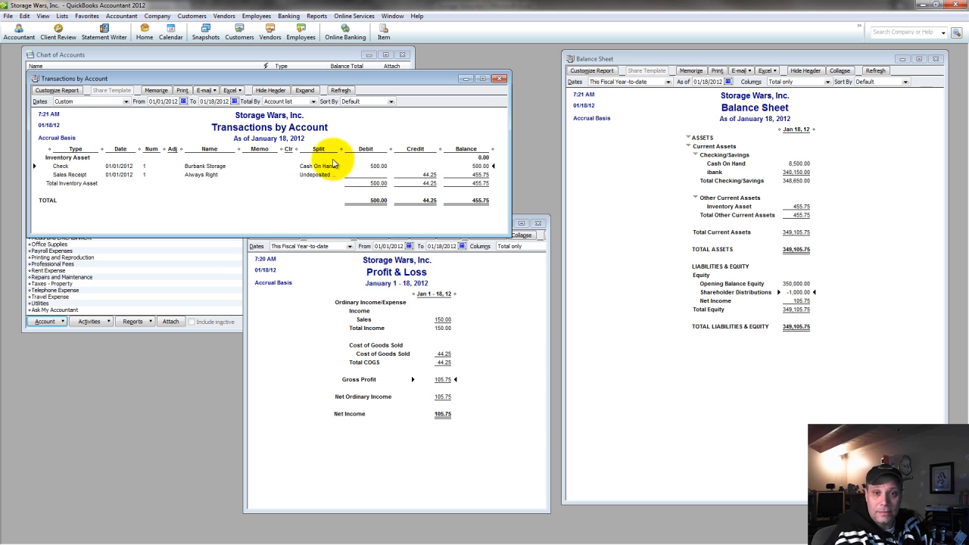
pyautogui.click(500, 79)
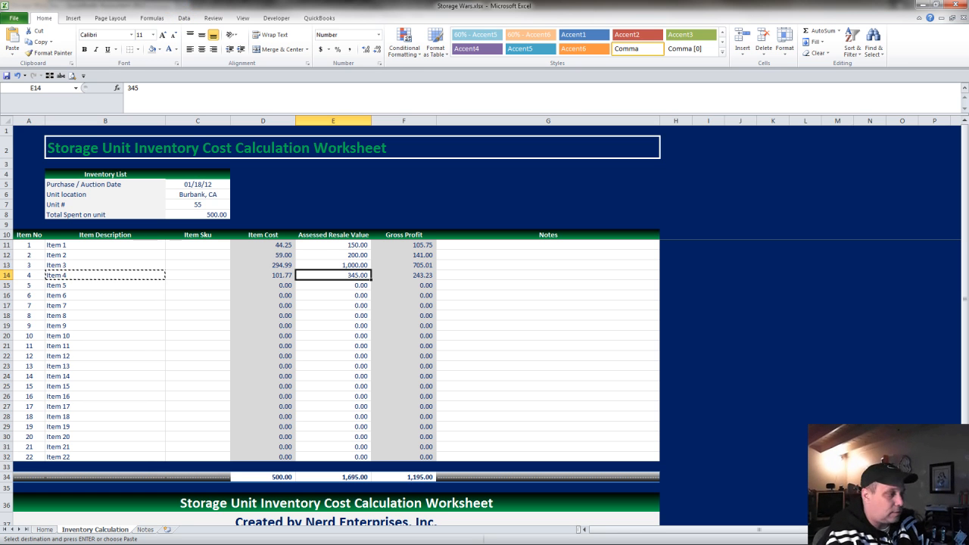
pyautogui.hotkey('alt', 'Tab')
pyautogui.moveTo(446, 226); pyautogui.dragTo(436, 192)
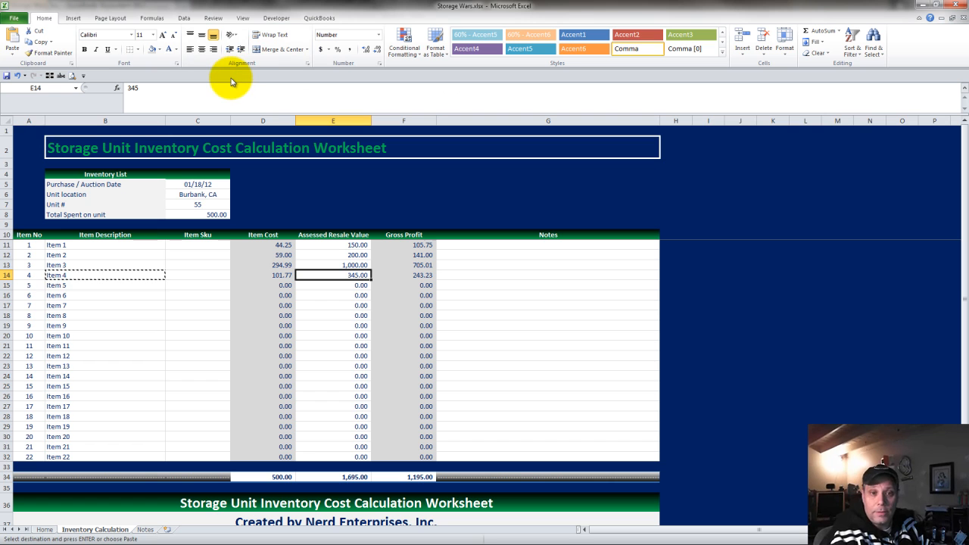
pyautogui.press('Escape')
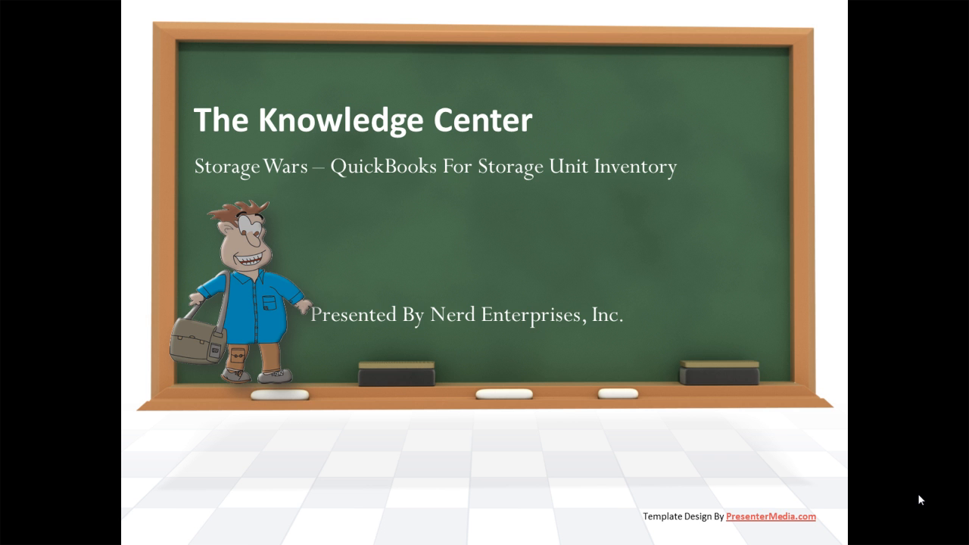
pyautogui.click(918, 496)
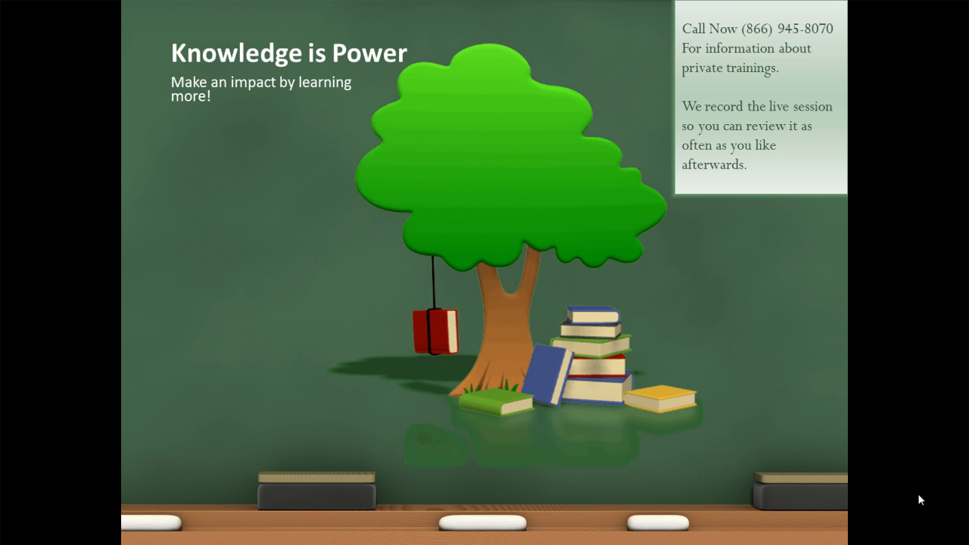